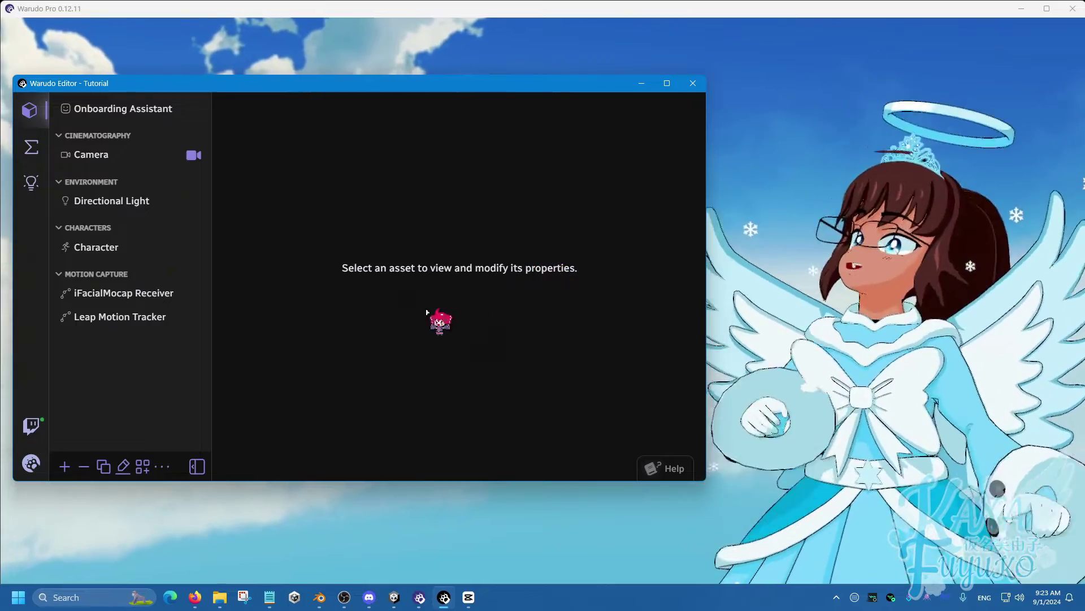
- Look through the gun props offered in the Discover catalogue, with the category set to Props
{"action": "left_click", "coordinate": [31, 182]}
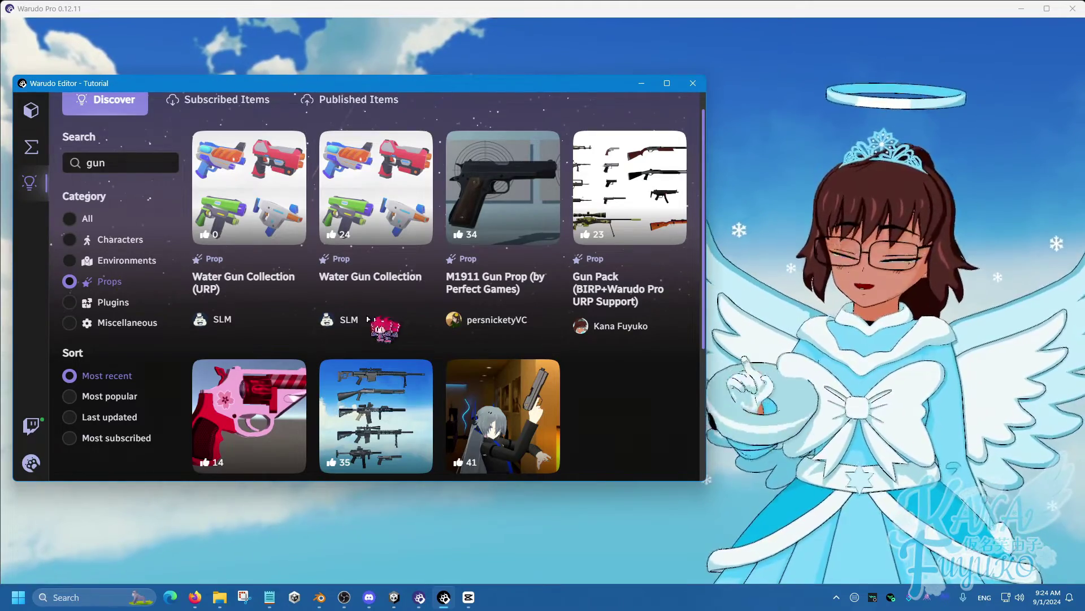
{"action": "left_click", "coordinate": [38, 109]}
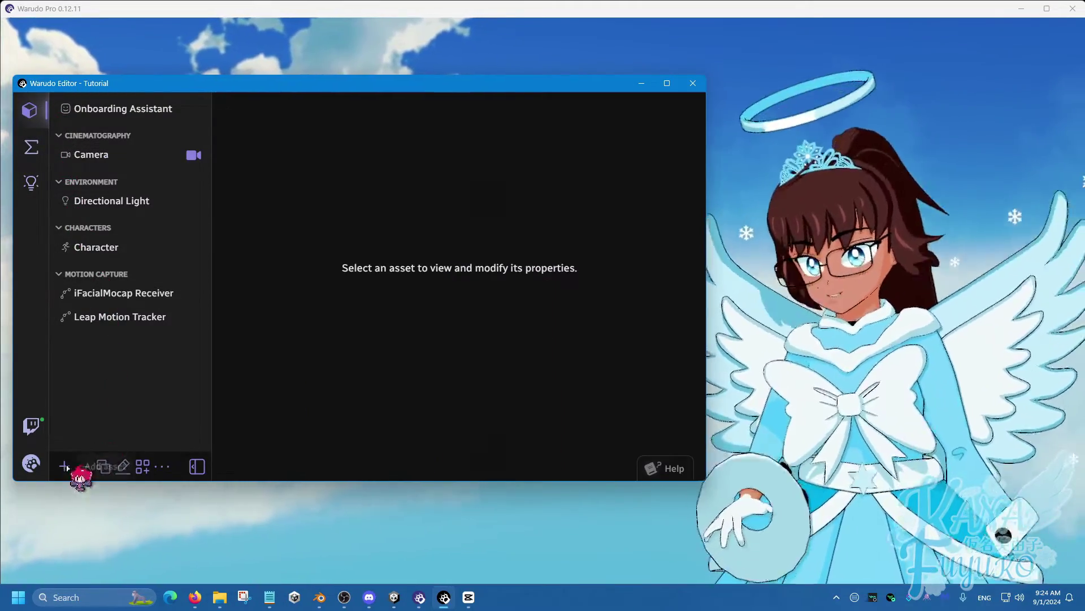
- Add a Prop asset to the scene and rename it Prop Stationary
{"action": "left_click", "coordinate": [66, 467]}
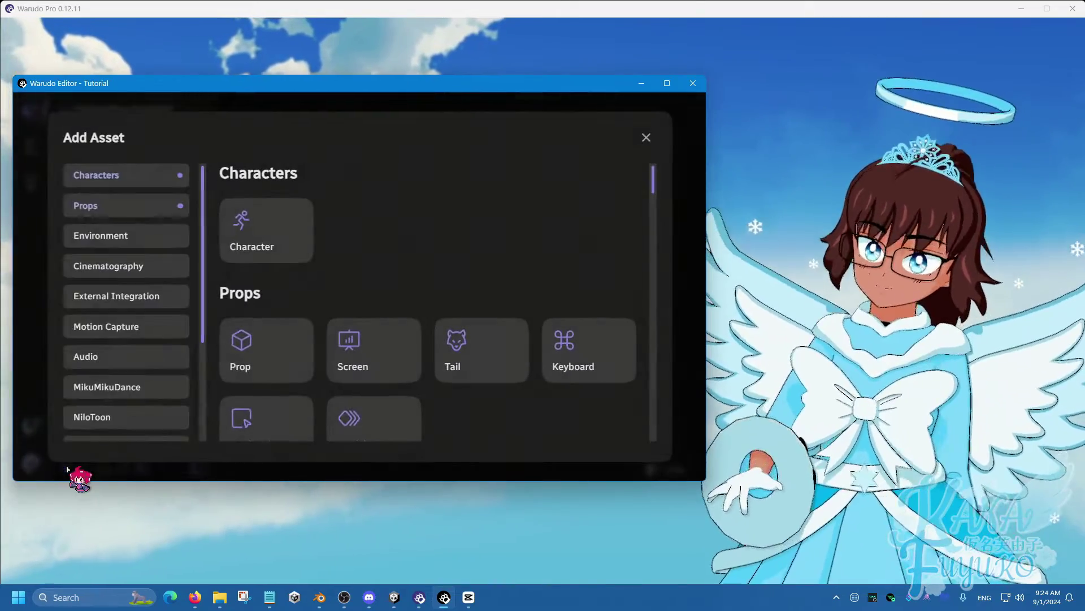
{"action": "left_click", "coordinate": [251, 349]}
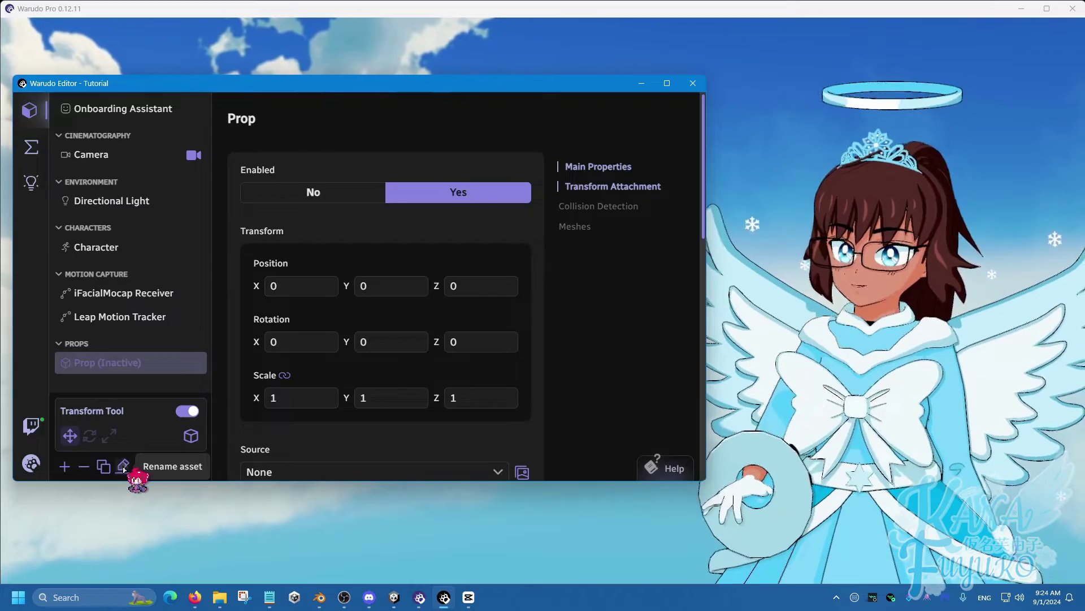
{"action": "left_click", "coordinate": [123, 466]}
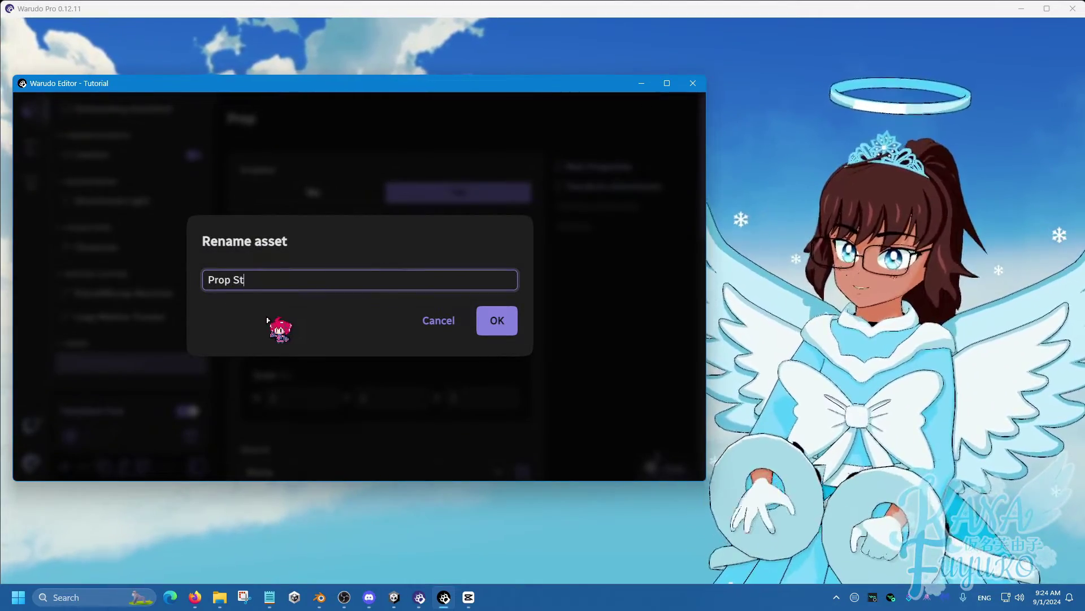
{"action": "key", "text": "Return"}
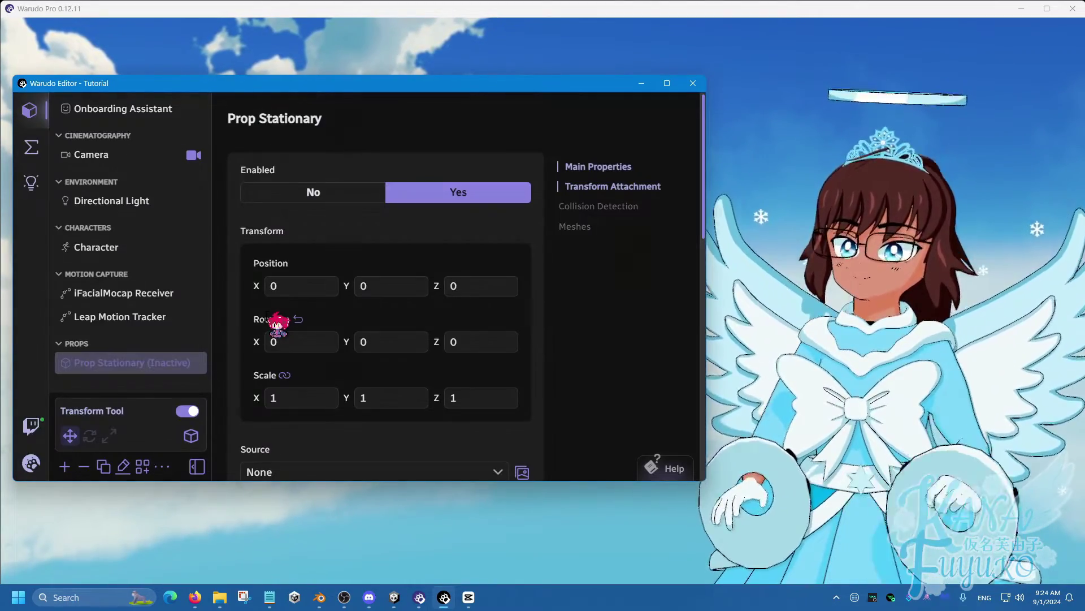
- Set the source of the Prop Stationary asset to Assault 2
{"action": "scroll", "coordinate": [351, 345], "scroll_direction": "down", "scroll_amount": 3}
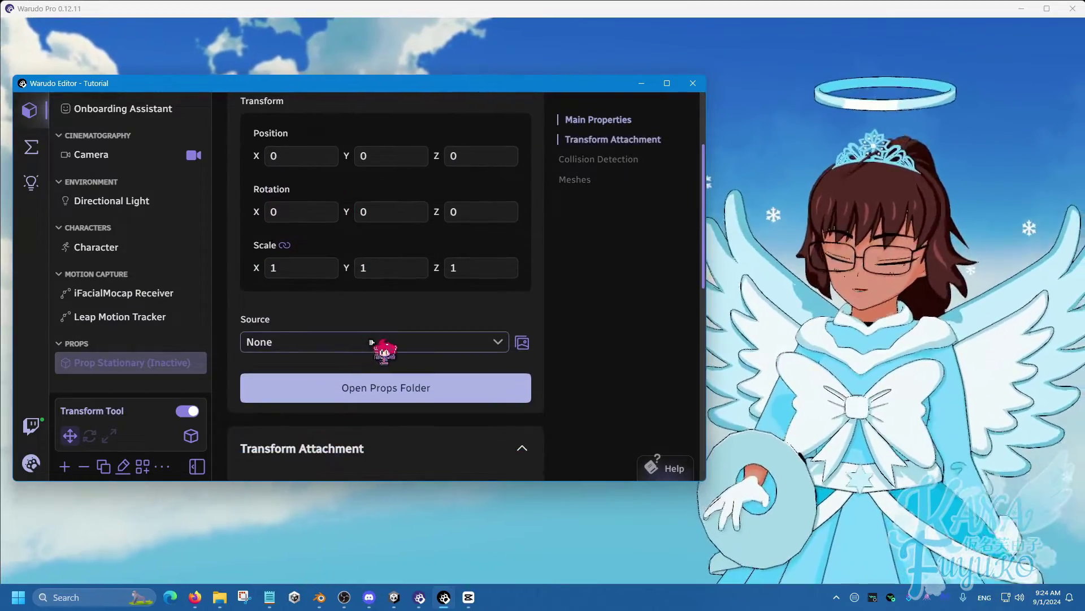
{"action": "scroll", "coordinate": [360, 340], "scroll_direction": "down", "scroll_amount": 1}
{"action": "left_click", "coordinate": [348, 277]}
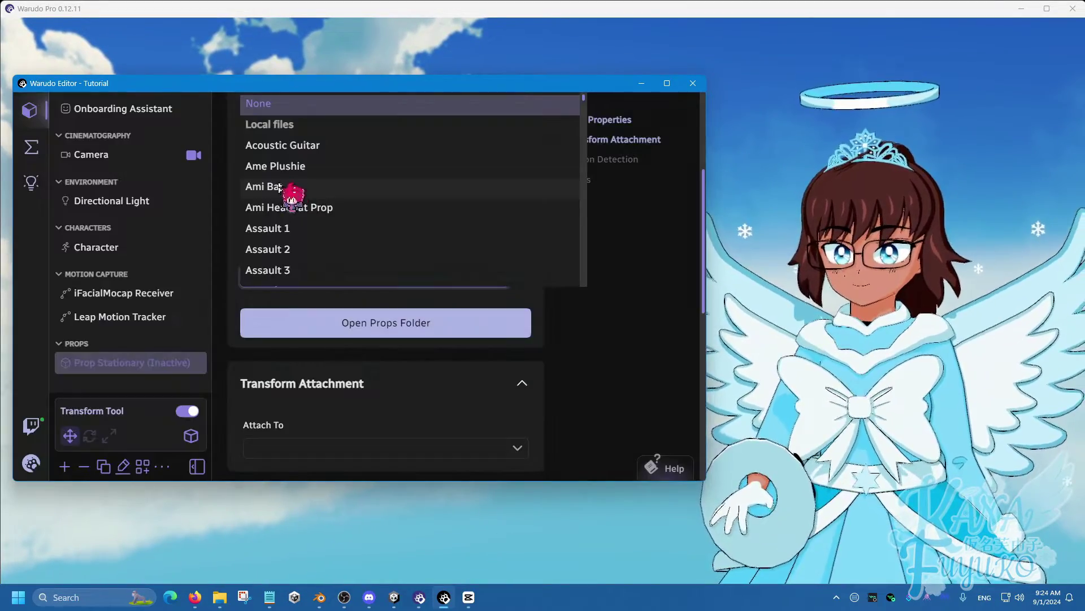
{"action": "left_click", "coordinate": [291, 249]}
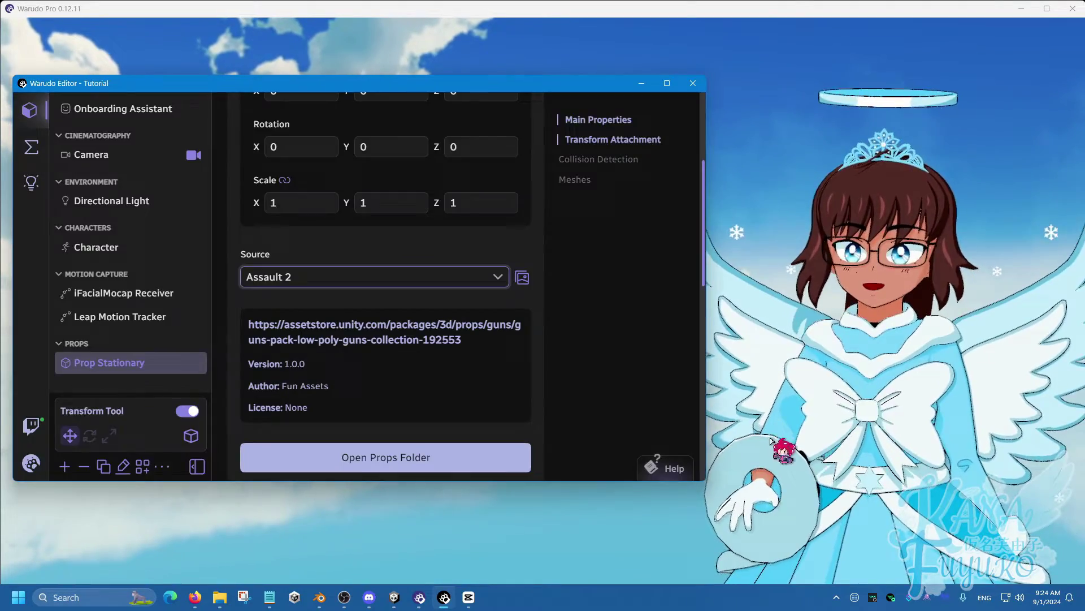
- Move the rifle prop forward and up from the avatar's feet to waist height in front of the avatar
{"action": "left_click_drag", "start_coordinate": [769, 440], "coordinate": [702, 474]}
{"action": "scroll", "coordinate": [702, 474], "scroll_direction": "down", "scroll_amount": 3}
{"action": "scroll", "coordinate": [726, 474], "scroll_direction": "down", "scroll_amount": 2}
{"action": "middle_click_drag", "start_coordinate": [725, 472], "coordinate": [734, 332]}
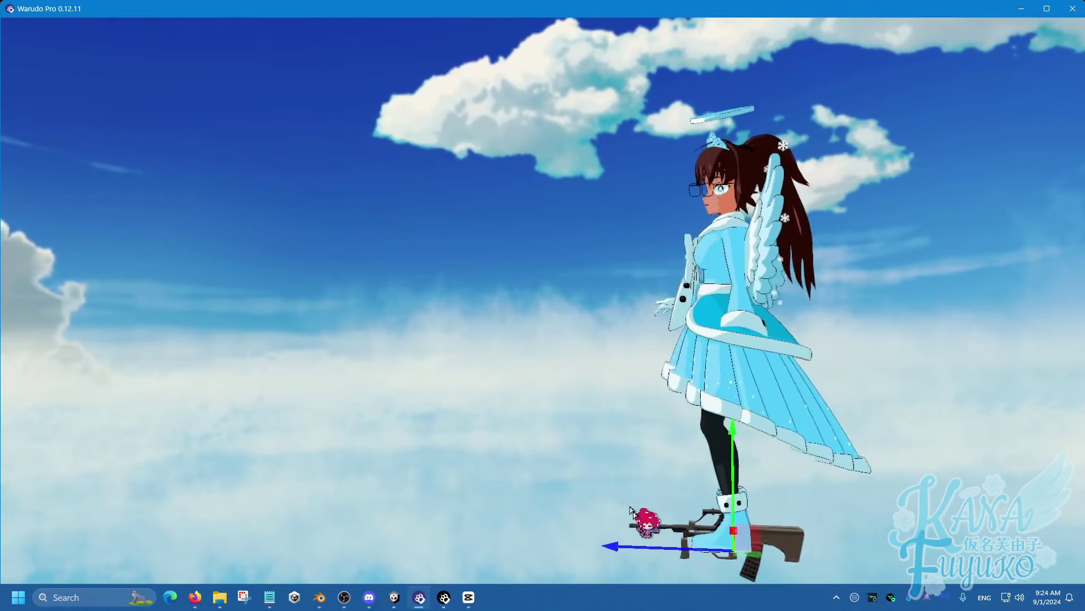
{"action": "left_click_drag", "start_coordinate": [624, 540], "coordinate": [490, 534]}
{"action": "left_click_drag", "start_coordinate": [603, 443], "coordinate": [643, 298]}
{"action": "scroll", "coordinate": [643, 298], "scroll_direction": "up", "scroll_amount": 3}
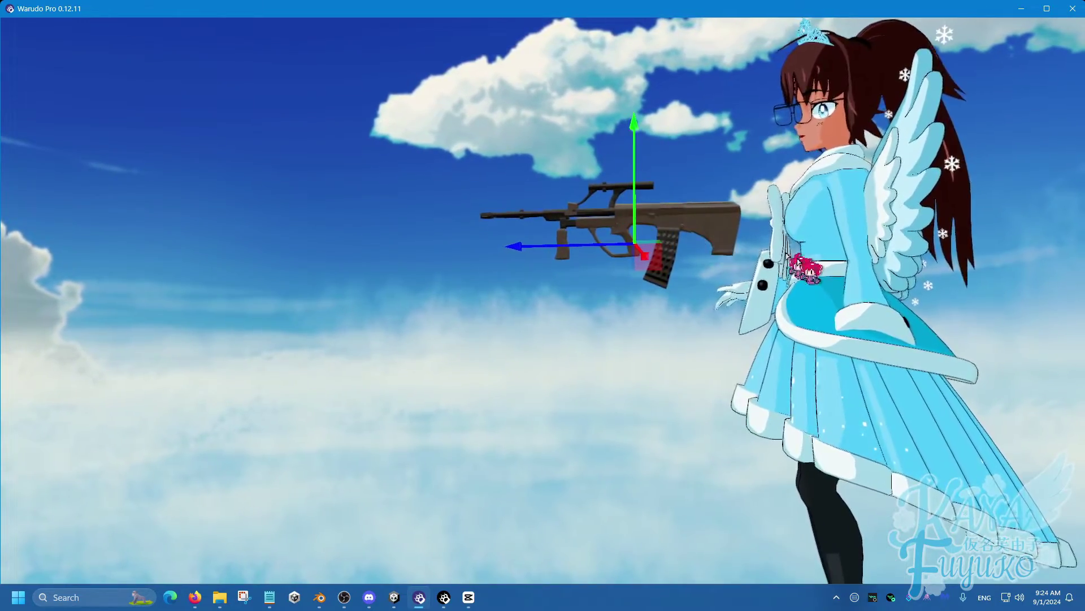
{"action": "left_click_drag", "start_coordinate": [789, 256], "coordinate": [800, 262]}
{"action": "middle_click_drag", "start_coordinate": [800, 262], "coordinate": [798, 330]}
{"action": "left_click_drag", "start_coordinate": [798, 330], "coordinate": [633, 419]}
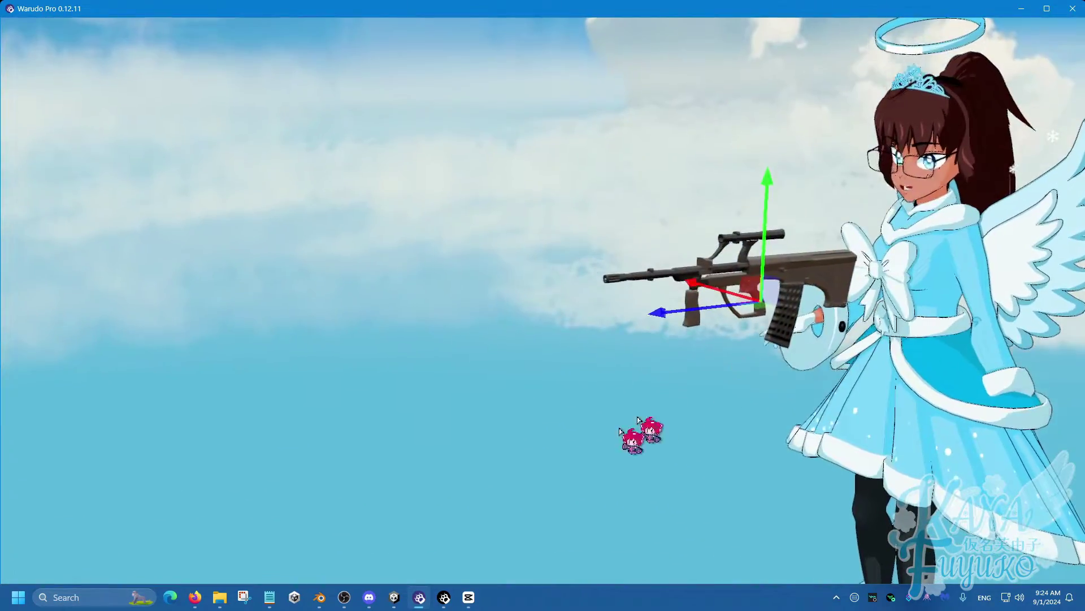
- Rotate the rifle prop by setting its rotation to 90 on Z and 90 on Y
{"action": "left_click", "coordinate": [444, 595]}
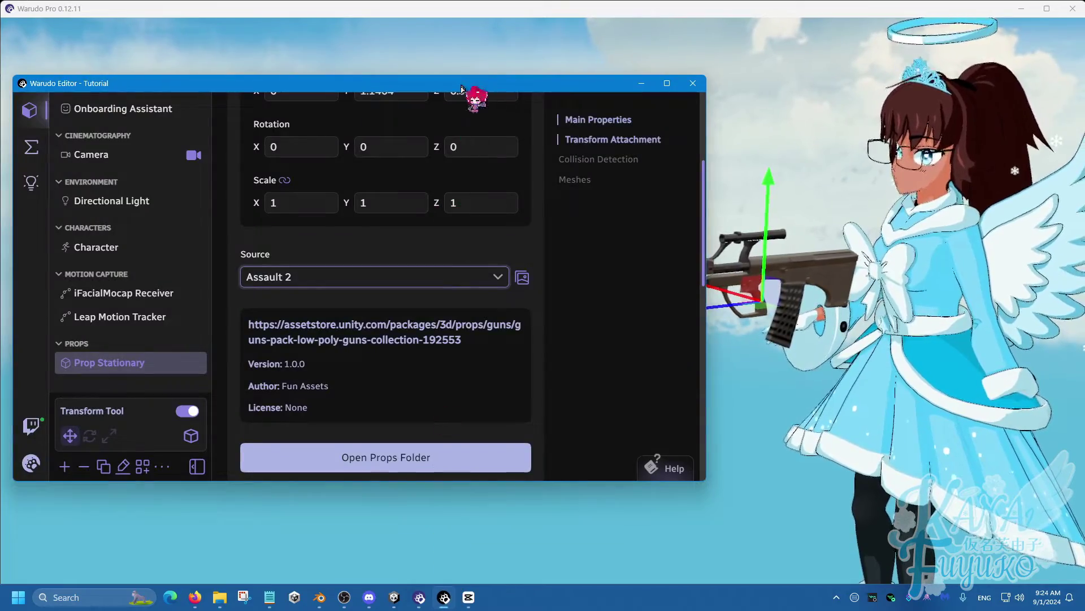
{"action": "left_click_drag", "start_coordinate": [462, 88], "coordinate": [376, 111]}
{"action": "left_click", "coordinate": [386, 176]}
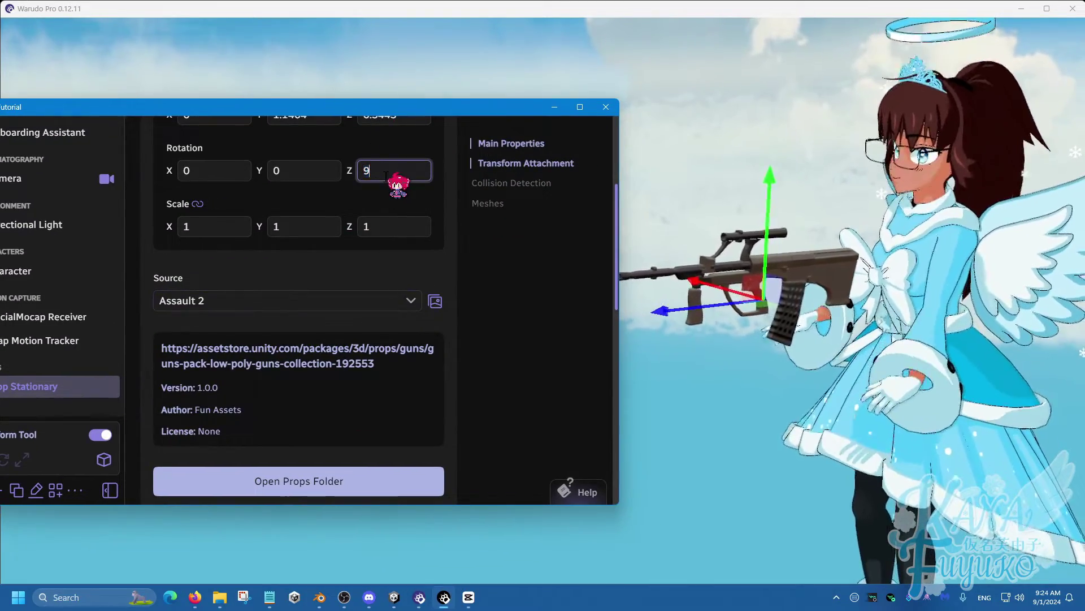
{"action": "left_click", "coordinate": [294, 162]}
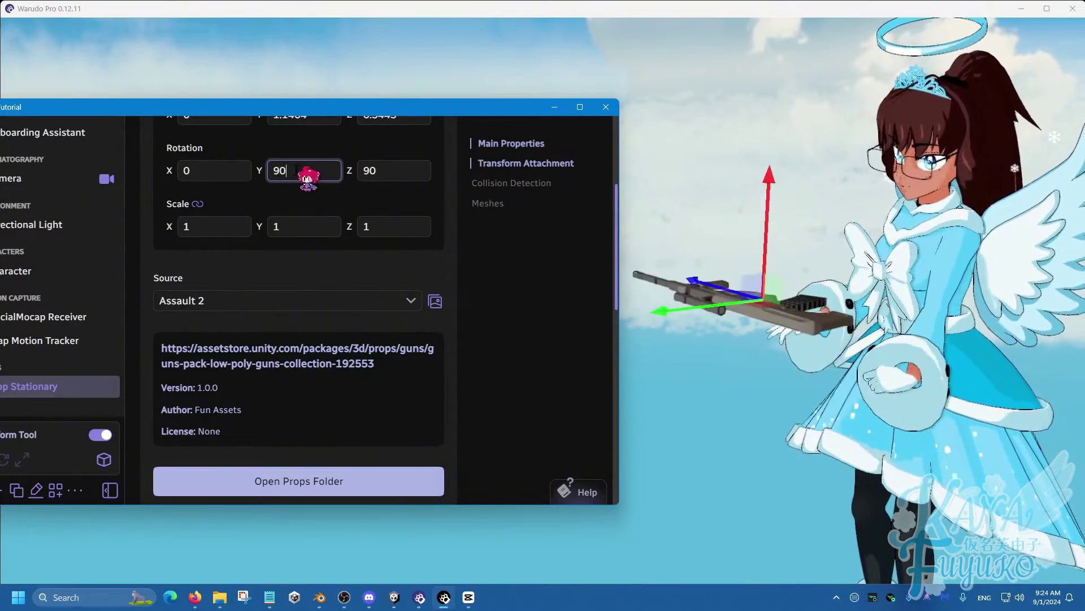
{"action": "left_click", "coordinate": [296, 170]}
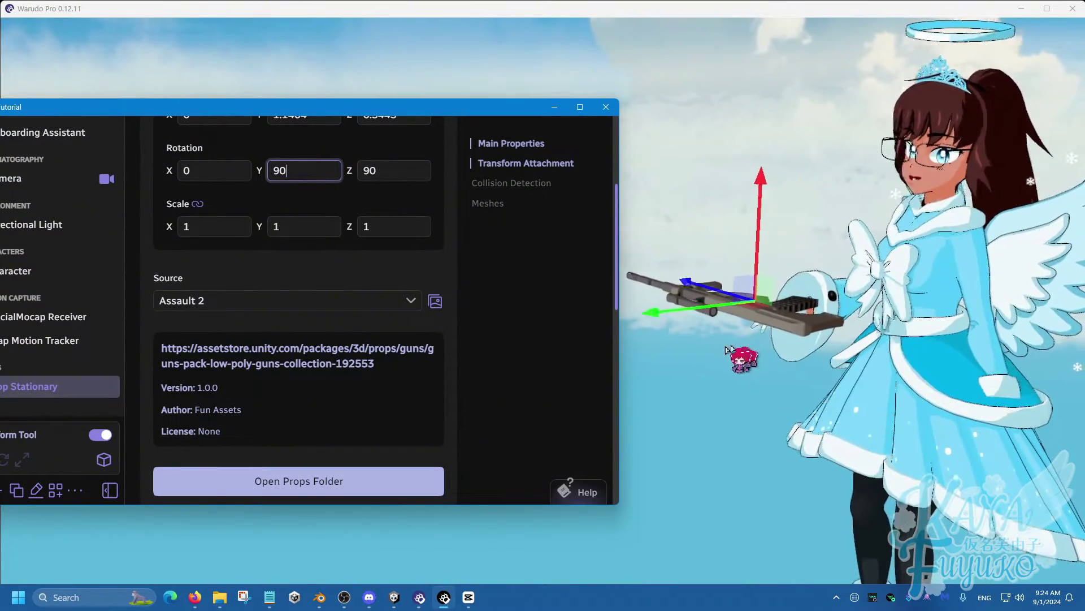
- Fine-tune the rifle's position slightly lower and farther forward from the avatar, to about Y 1.09 and Z 0.39
{"action": "left_click", "coordinate": [689, 320]}
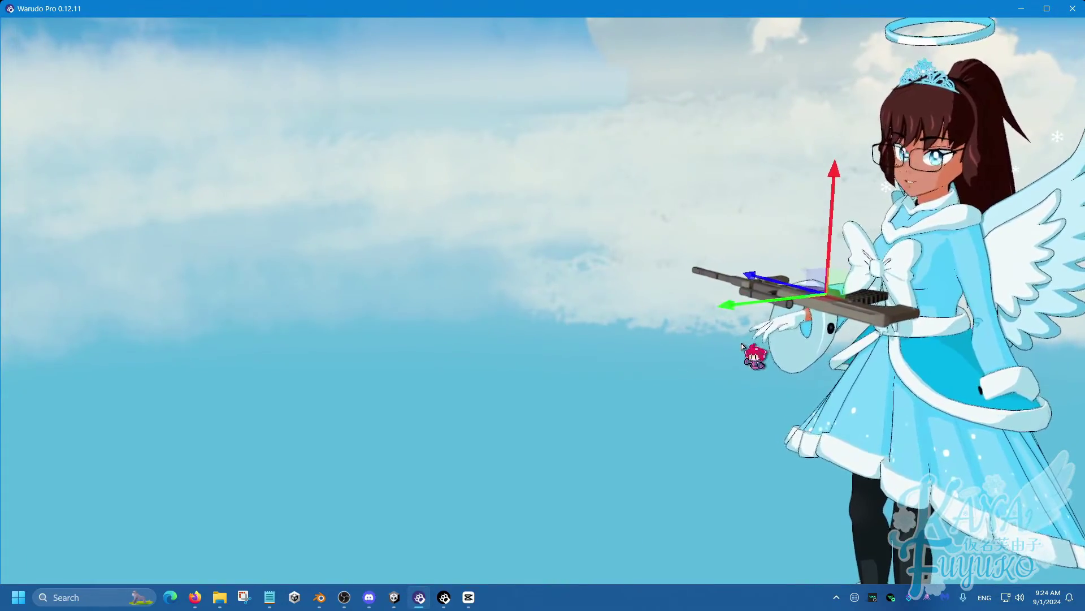
{"action": "left_click_drag", "start_coordinate": [741, 345], "coordinate": [712, 330]}
{"action": "scroll", "coordinate": [712, 327], "scroll_direction": "up", "scroll_amount": 2}
{"action": "middle_click_drag", "start_coordinate": [712, 326], "coordinate": [613, 354]}
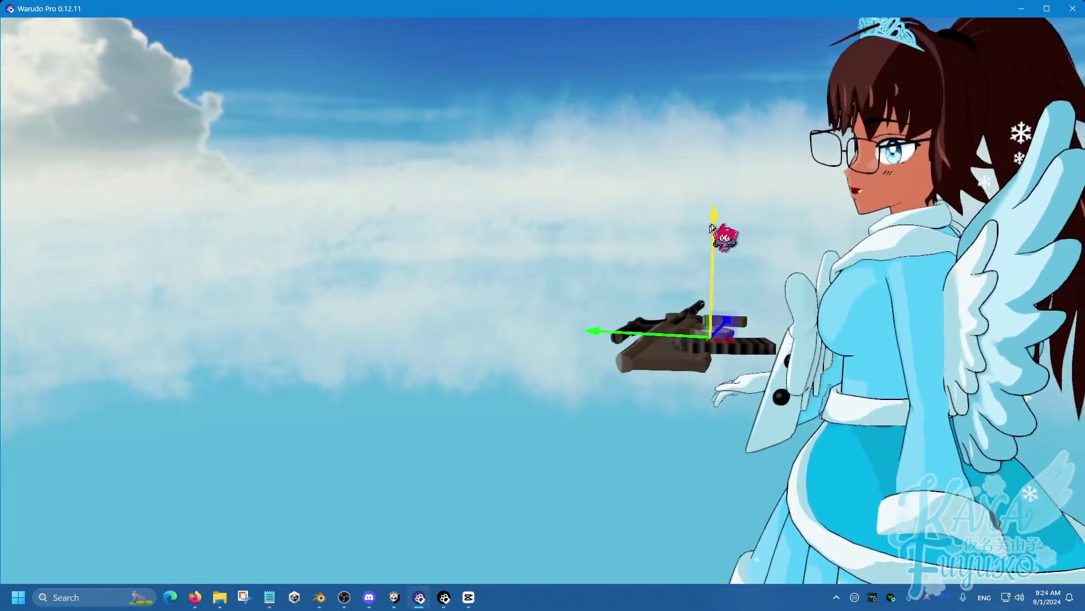
{"action": "left_click_drag", "start_coordinate": [710, 228], "coordinate": [721, 248]}
{"action": "left_click_drag", "start_coordinate": [623, 353], "coordinate": [585, 355]}
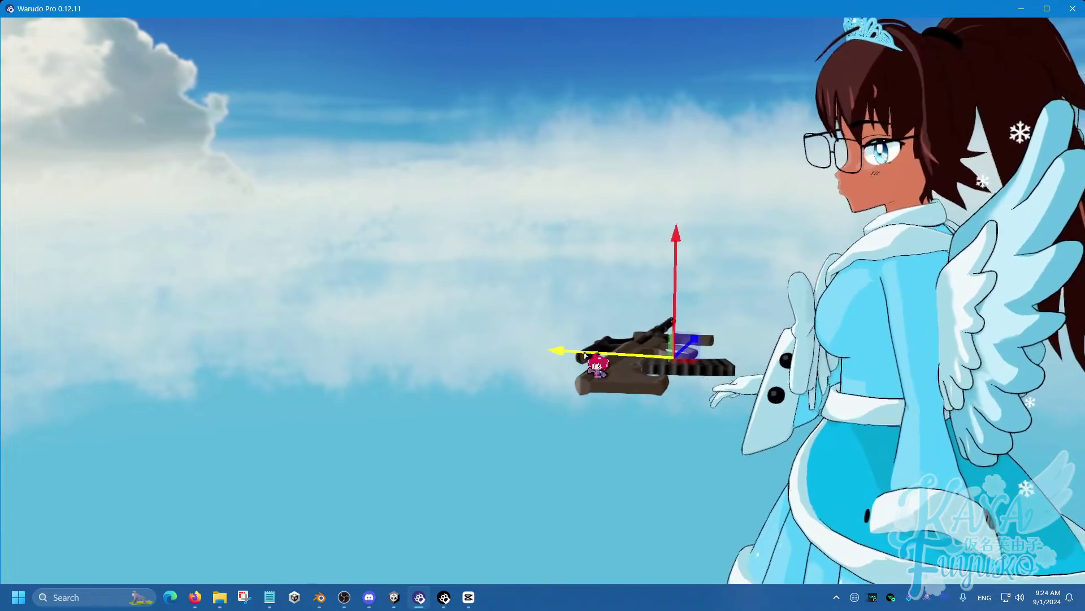
{"action": "right_click_drag", "start_coordinate": [720, 266], "coordinate": [717, 293]}
{"action": "scroll", "coordinate": [659, 264], "scroll_direction": "down", "scroll_amount": 2}
- Add an Anchor asset from the Miscellaneous category and rename it Contact Trigger
{"action": "left_click", "coordinate": [445, 597]}
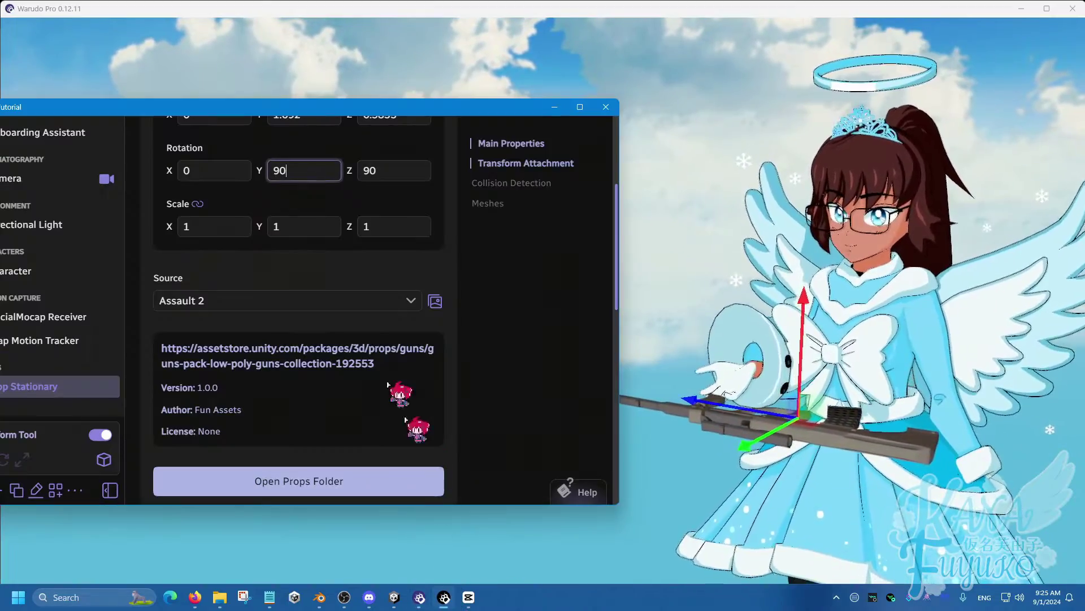
{"action": "left_click_drag", "start_coordinate": [272, 107], "coordinate": [342, 93]}
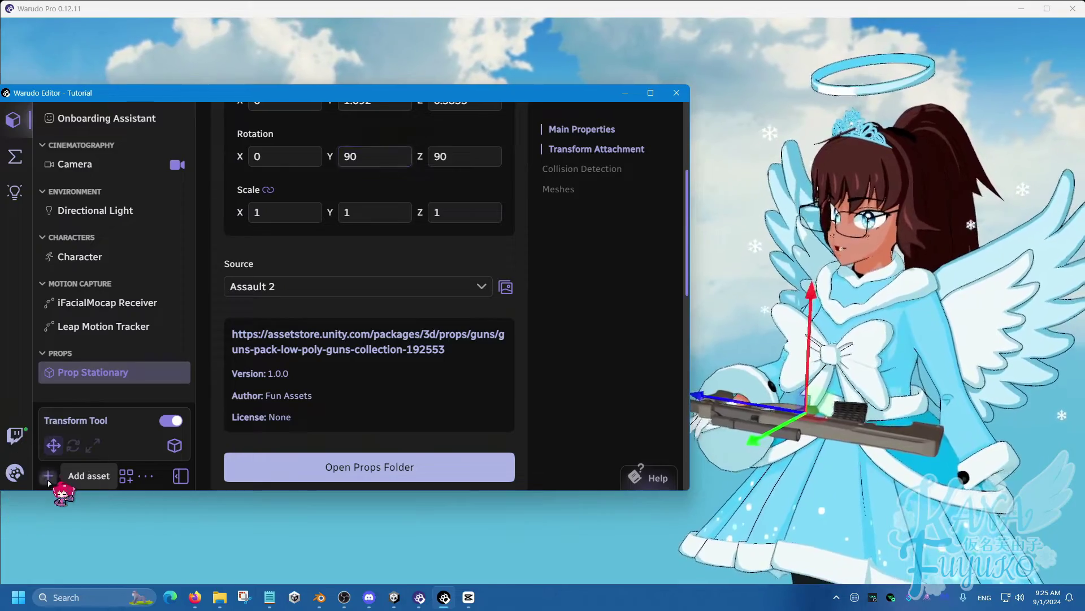
{"action": "left_click", "coordinate": [48, 477]}
{"action": "scroll", "coordinate": [304, 353], "scroll_direction": "down", "scroll_amount": 1}
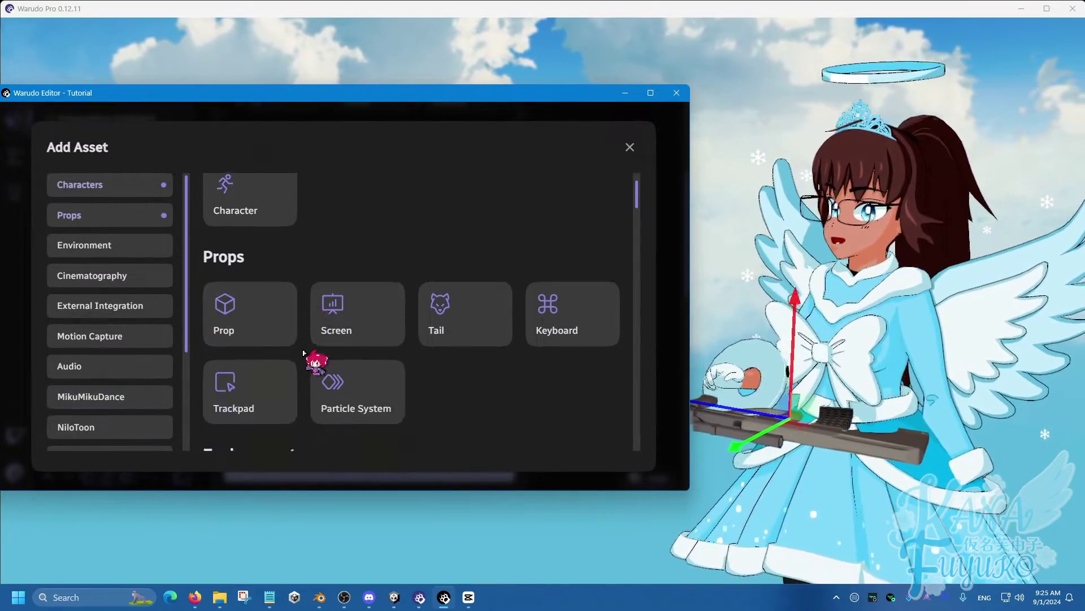
{"action": "scroll", "coordinate": [124, 390], "scroll_direction": "down", "scroll_amount": 3}
{"action": "left_click", "coordinate": [108, 431]}
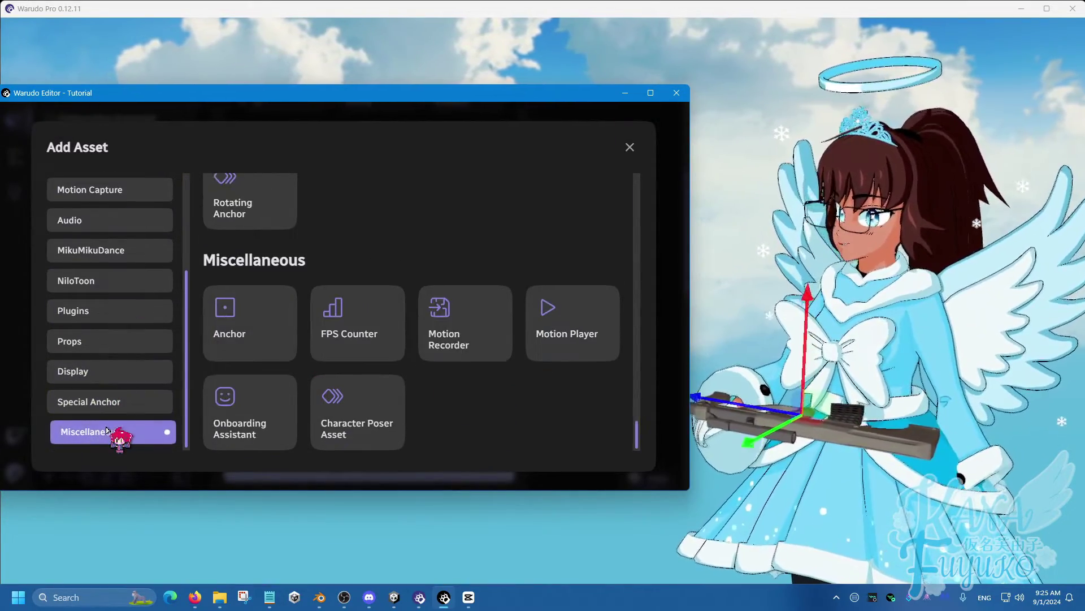
{"action": "left_click", "coordinate": [253, 321]}
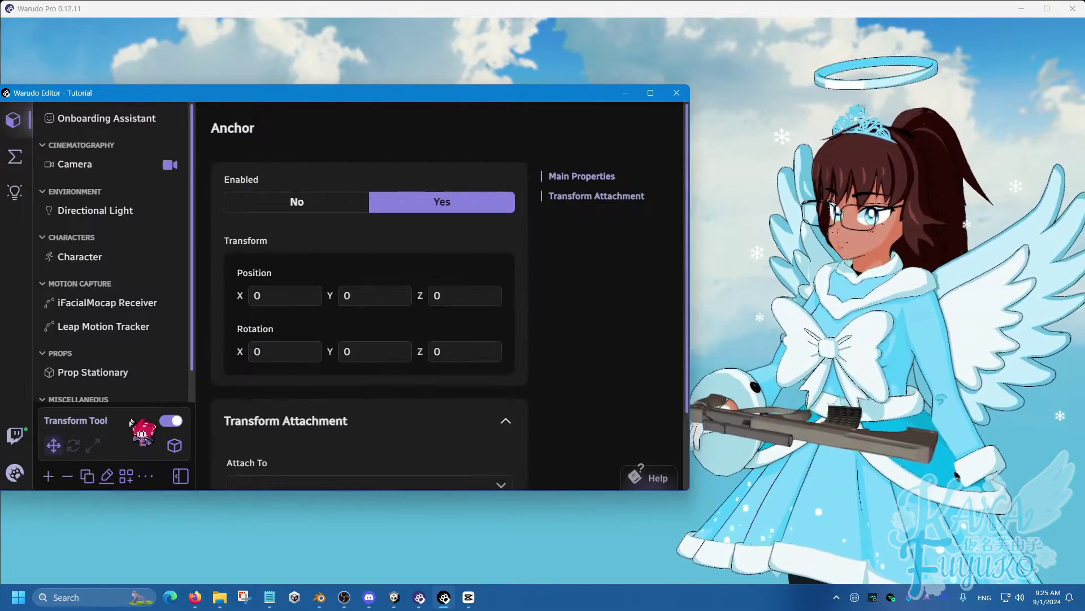
{"action": "left_click", "coordinate": [107, 477]}
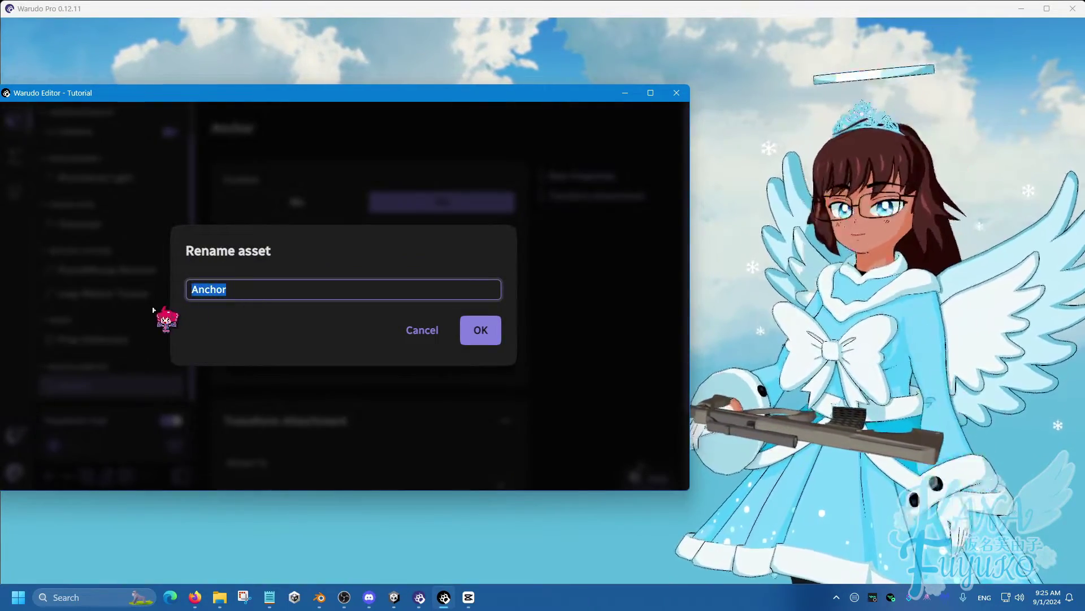
{"action": "type", "text": "Contact Trigger"}
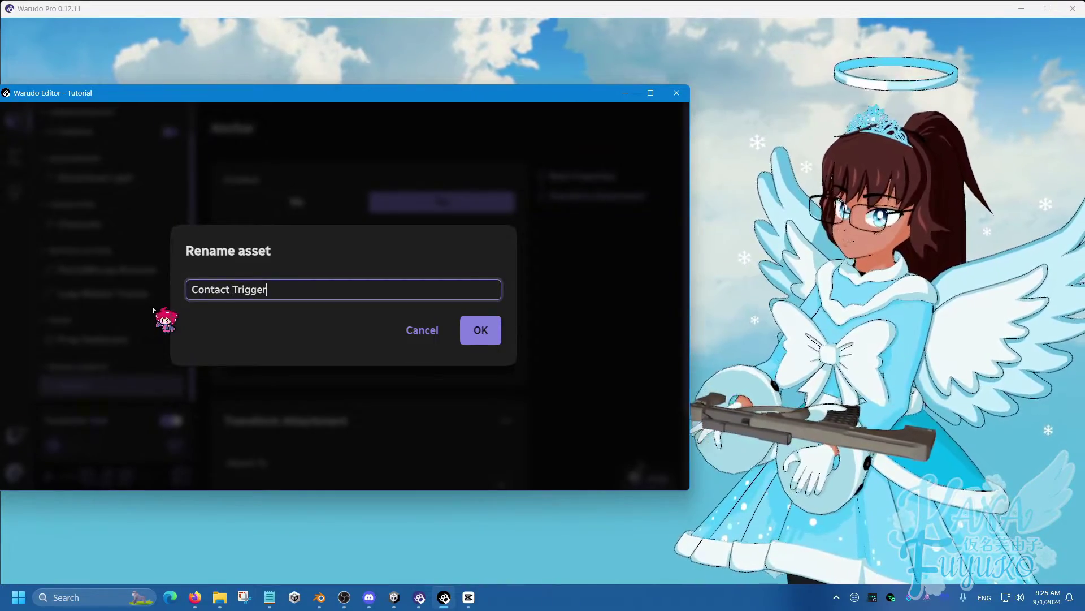
{"action": "key", "text": "Return"}
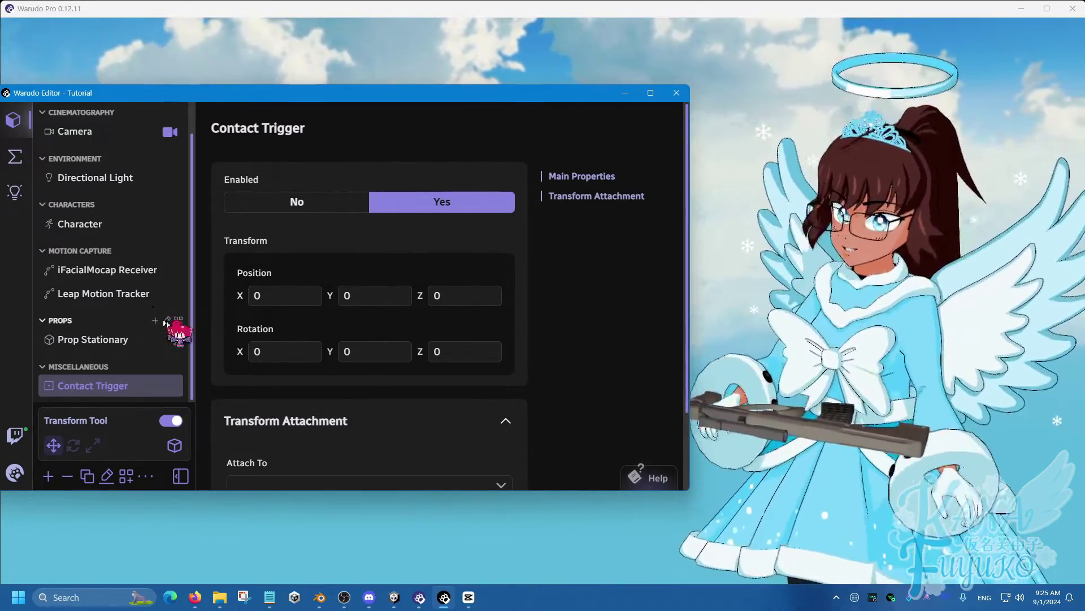
- Attach the Contact Trigger anchor to the Prop Stationary asset
{"action": "left_click", "coordinate": [880, 440]}
{"action": "scroll", "coordinate": [876, 444], "scroll_direction": "down", "scroll_amount": 2}
{"action": "middle_click_drag", "start_coordinate": [822, 460], "coordinate": [789, 392]}
{"action": "scroll", "coordinate": [735, 421], "scroll_direction": "down", "scroll_amount": 2}
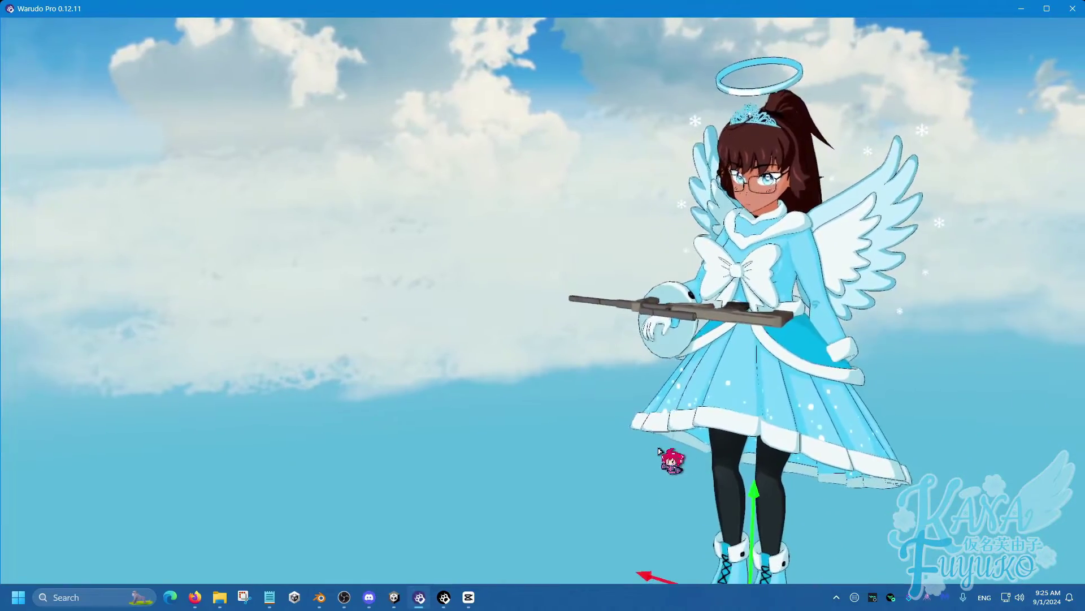
{"action": "left_click_drag", "start_coordinate": [657, 454], "coordinate": [645, 457]}
{"action": "left_click", "coordinate": [435, 601]}
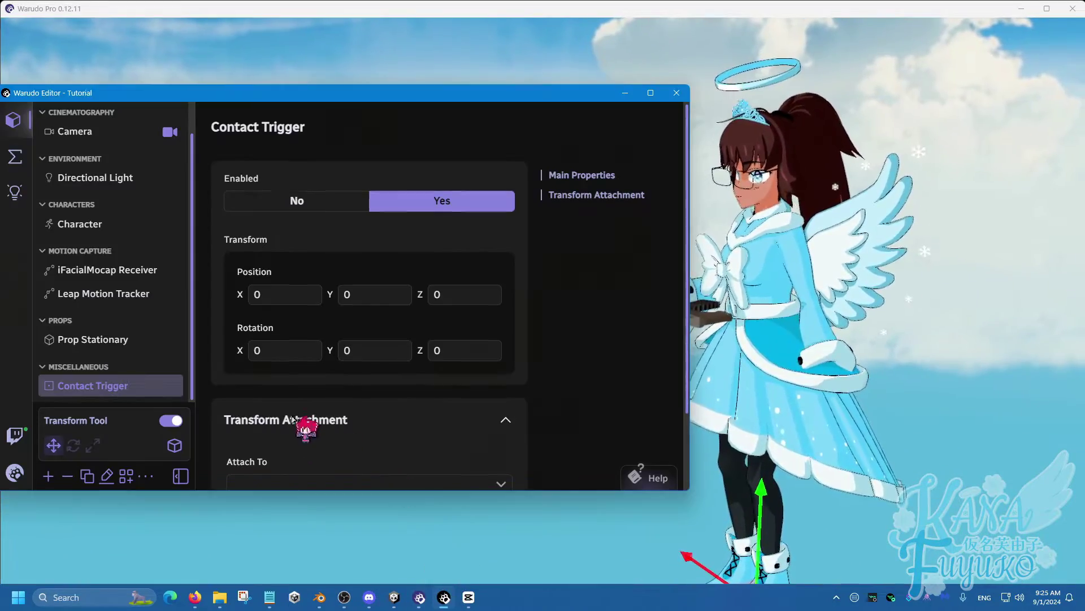
{"action": "scroll", "coordinate": [283, 429], "scroll_direction": "down", "scroll_amount": 2}
{"action": "left_click", "coordinate": [279, 396]}
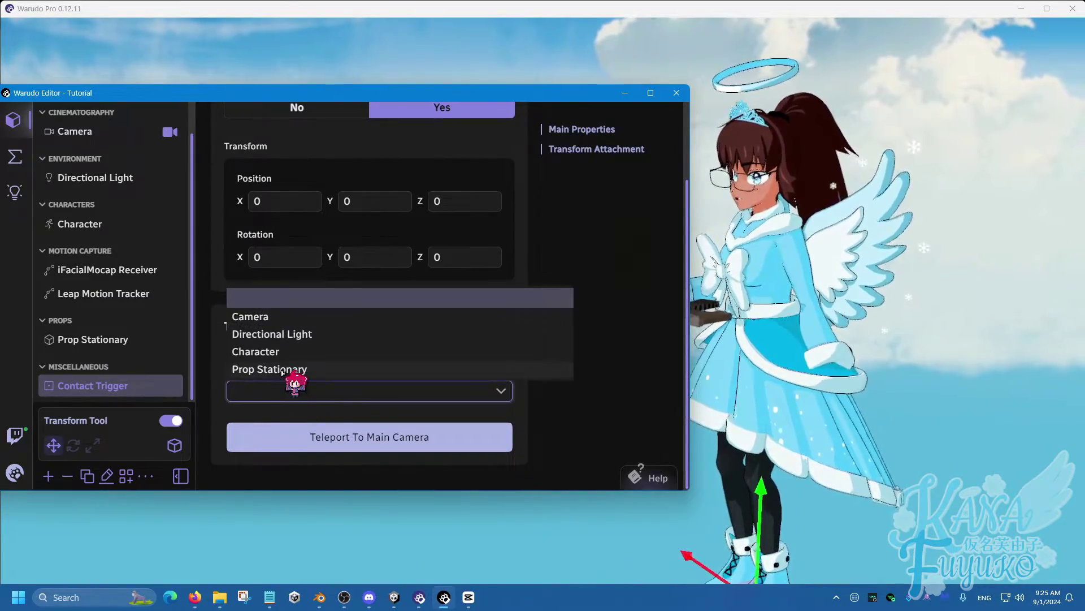
{"action": "left_click", "coordinate": [282, 370]}
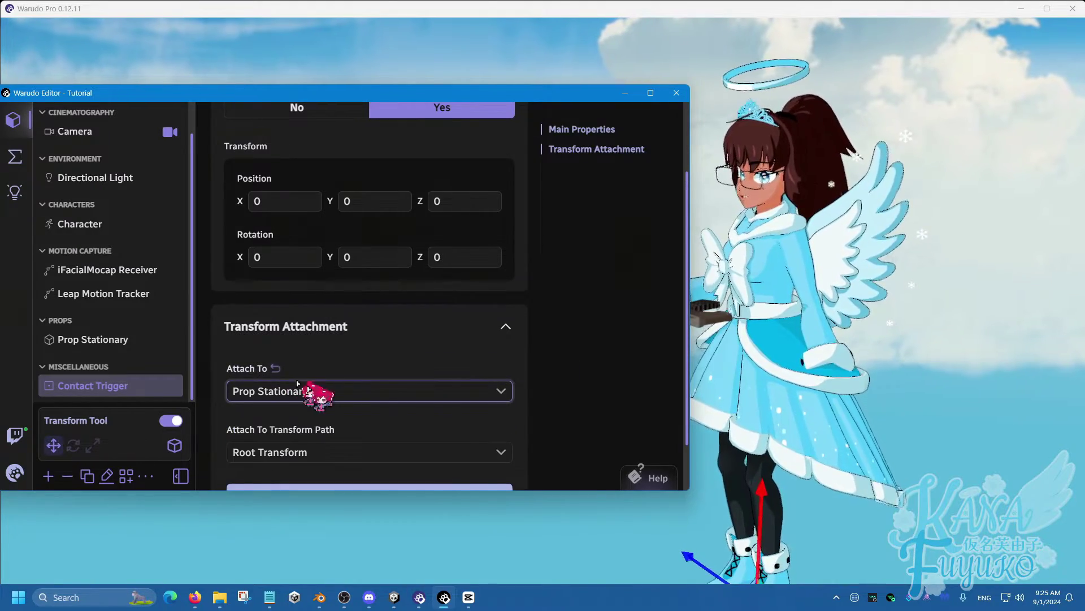
- Move the Contact Trigger anchor onto the rifle's body near the magazine, at about X -0.03 and Y 0.008
{"action": "left_click_drag", "start_coordinate": [758, 477], "coordinate": [757, 219]}
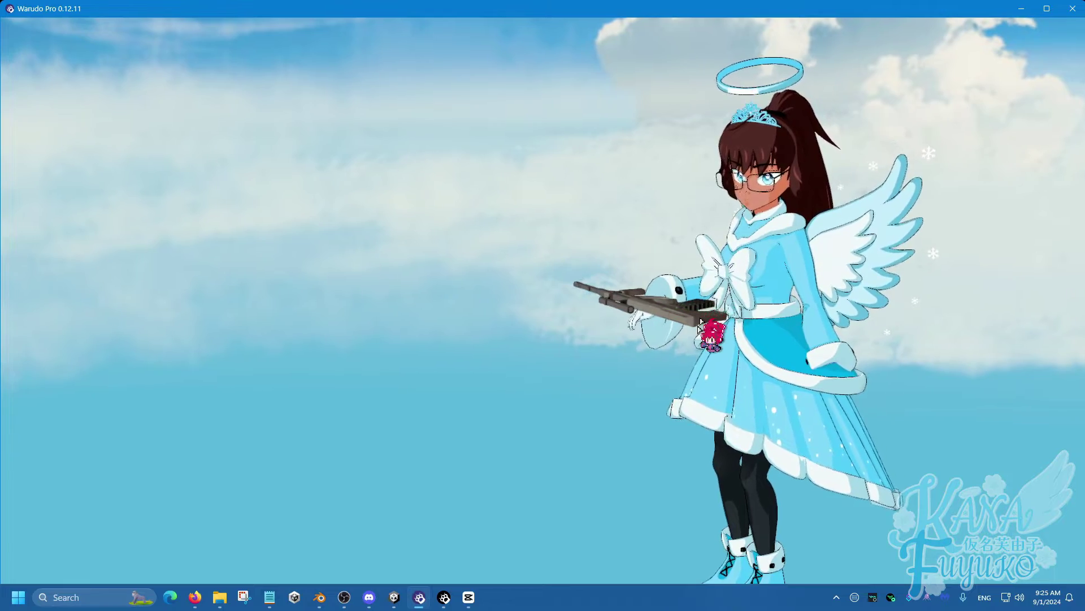
{"action": "left_click_drag", "start_coordinate": [697, 332], "coordinate": [673, 378]}
{"action": "scroll", "coordinate": [673, 378], "scroll_direction": "down", "scroll_amount": 3}
{"action": "left_click", "coordinate": [444, 597]}
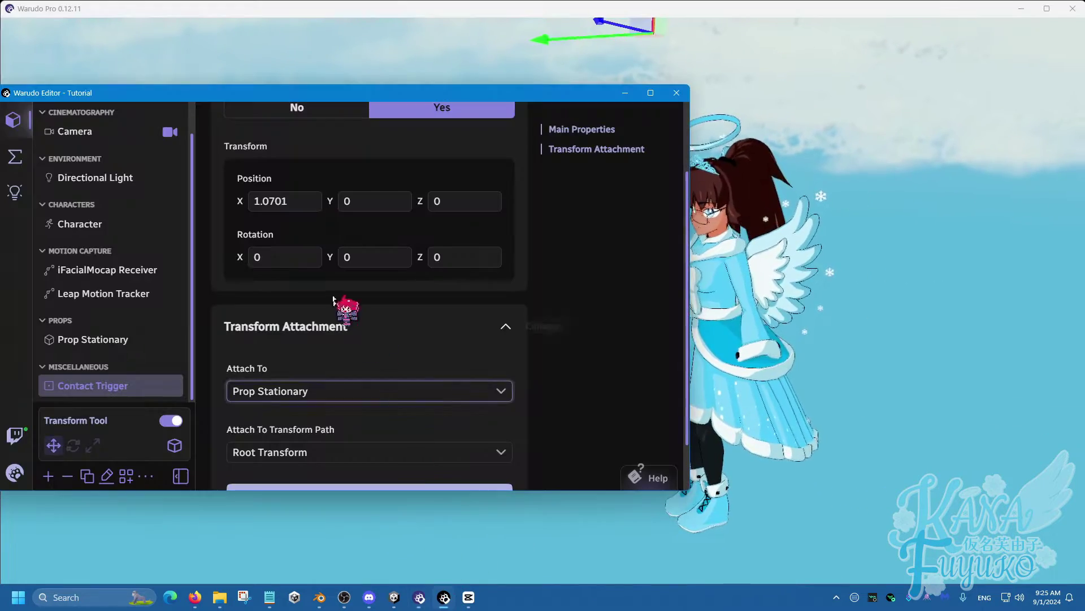
{"action": "left_click_drag", "start_coordinate": [764, 145], "coordinate": [723, 137]}
{"action": "middle_click_drag", "start_coordinate": [723, 138], "coordinate": [726, 325]}
{"action": "left_click_drag", "start_coordinate": [629, 65], "coordinate": [619, 338]}
{"action": "left_click_drag", "start_coordinate": [633, 339], "coordinate": [638, 360]}
{"action": "scroll", "coordinate": [615, 377], "scroll_direction": "up", "scroll_amount": 2}
{"action": "left_click_drag", "start_coordinate": [625, 353], "coordinate": [541, 384]}
{"action": "left_click", "coordinate": [444, 597]}
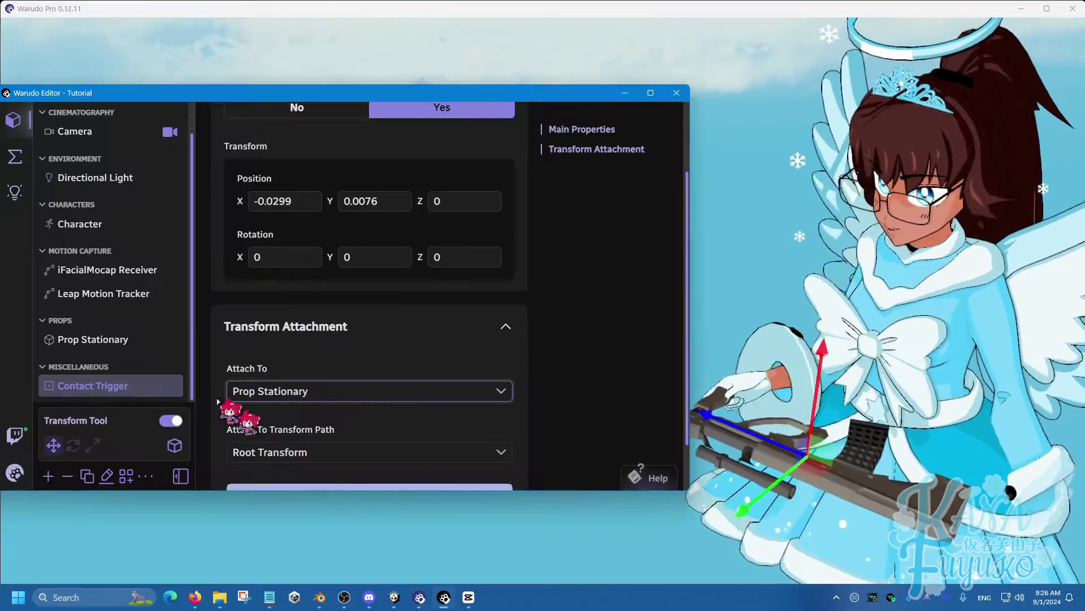
{"action": "scroll", "coordinate": [290, 439], "scroll_direction": "down", "scroll_amount": 1}
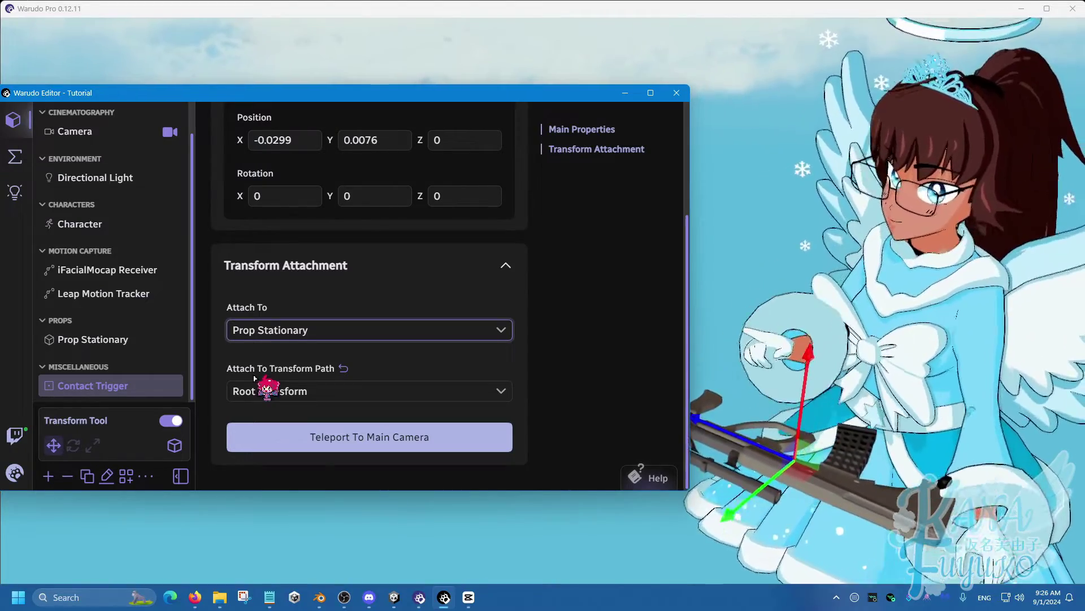
- Add a second Prop asset to the scene and rename it Prop On Hand
{"action": "left_click", "coordinate": [48, 476]}
{"action": "left_click", "coordinate": [263, 348]}
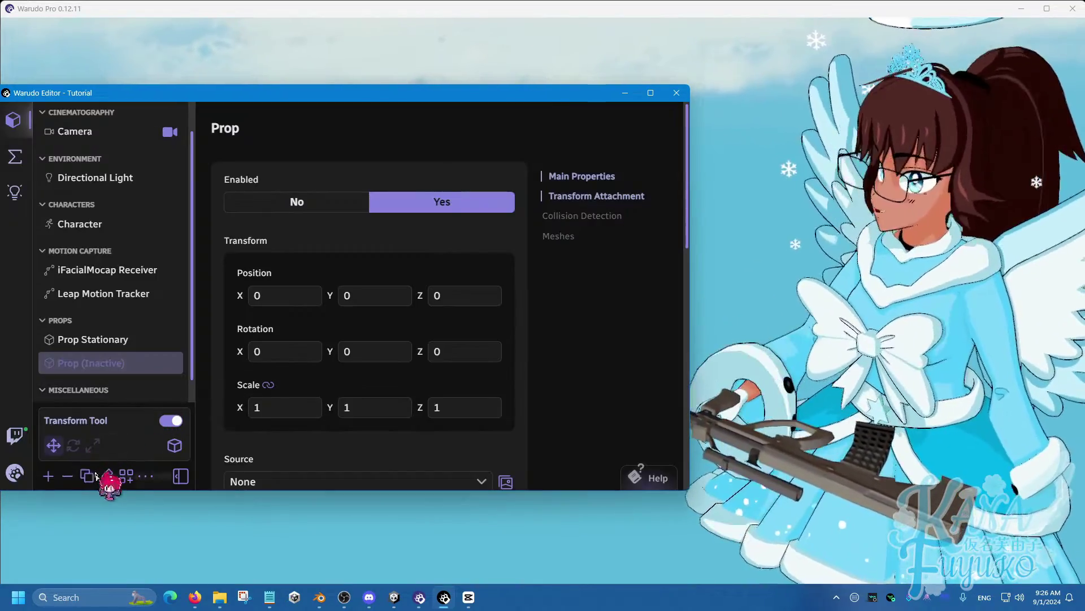
{"action": "left_click", "coordinate": [106, 478]}
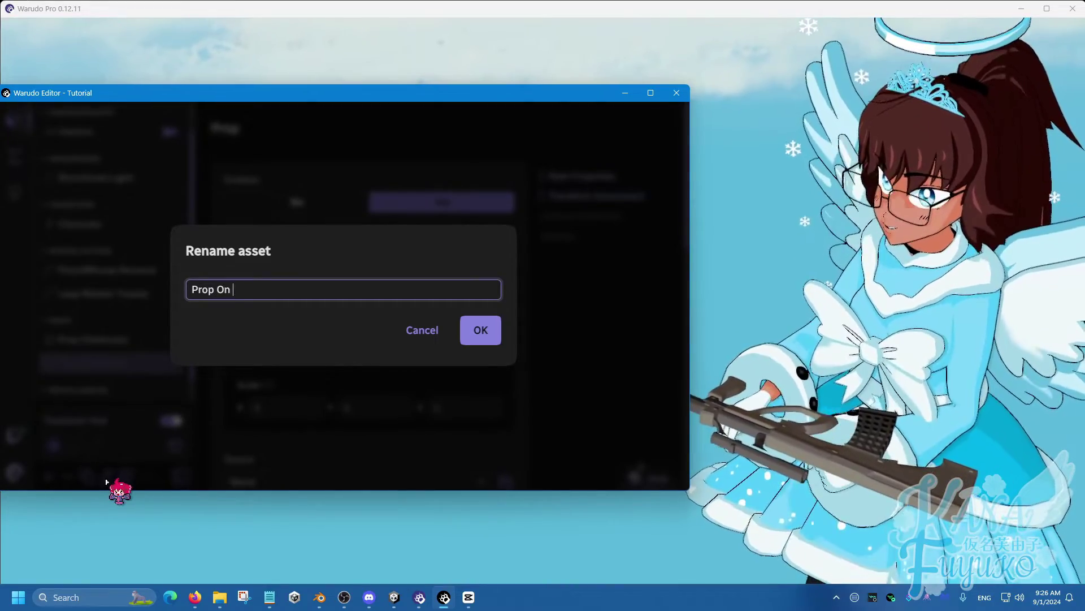
{"action": "key", "text": "Return"}
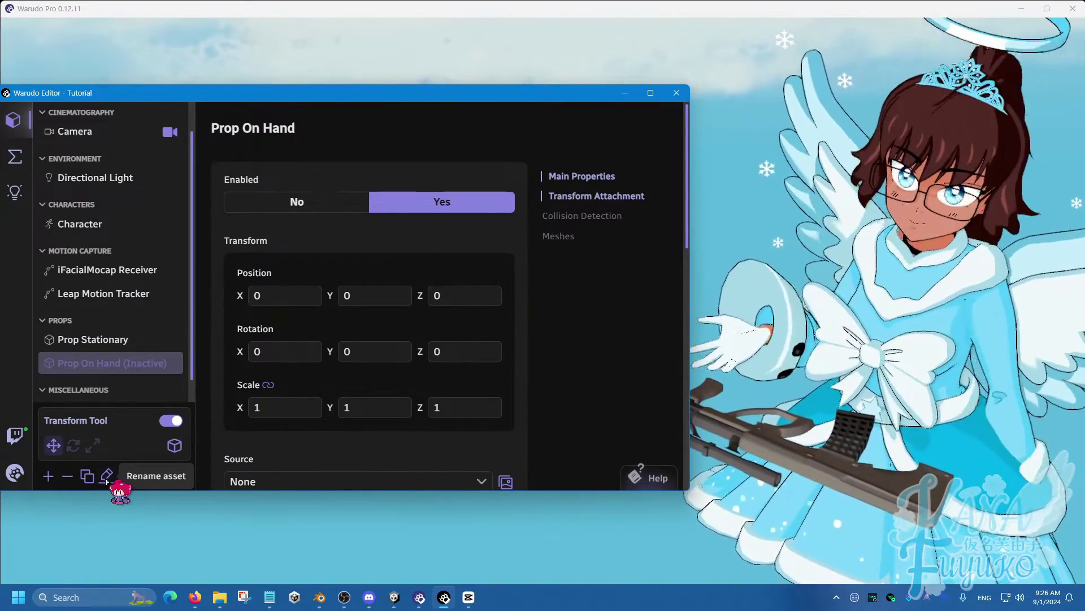
- Set the Prop On Hand asset's source to the Assault 2 model
{"action": "scroll", "coordinate": [306, 407], "scroll_direction": "down", "scroll_amount": 3}
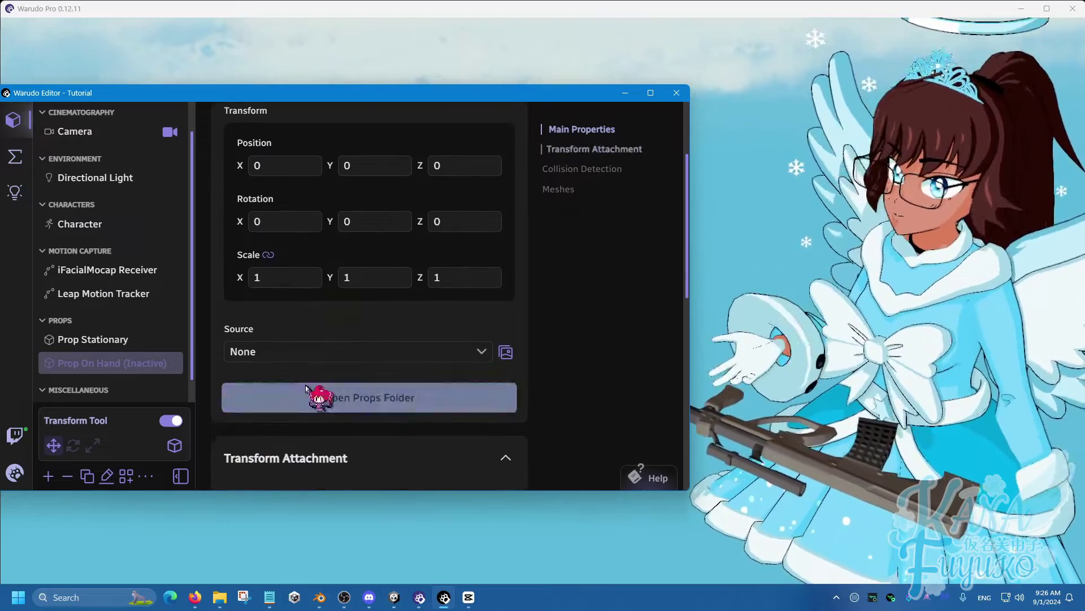
{"action": "left_click", "coordinate": [252, 352]}
{"action": "left_click", "coordinate": [270, 338]}
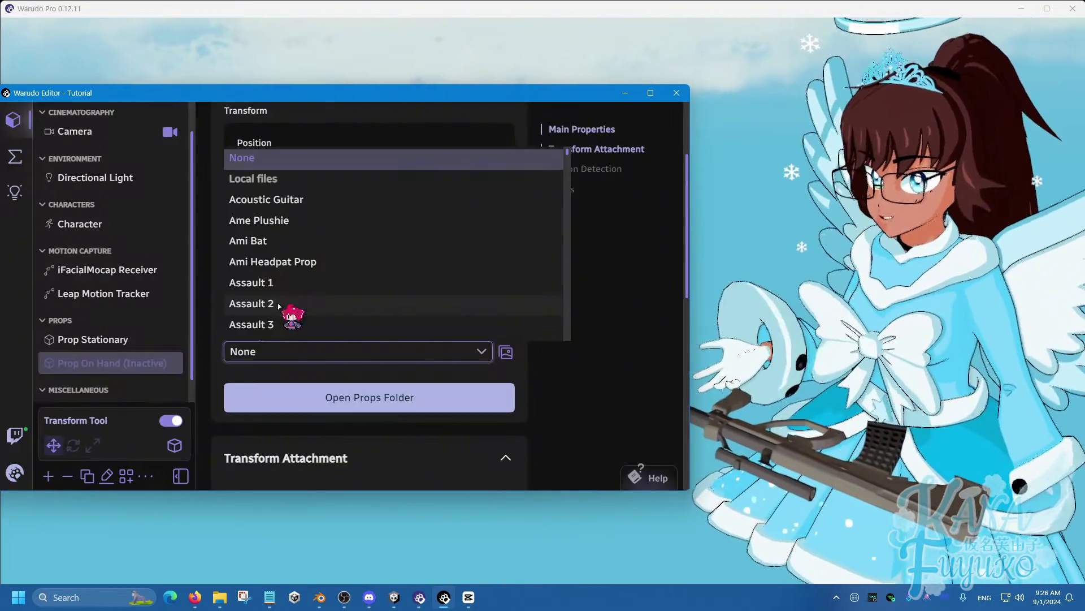
{"action": "left_click", "coordinate": [278, 305]}
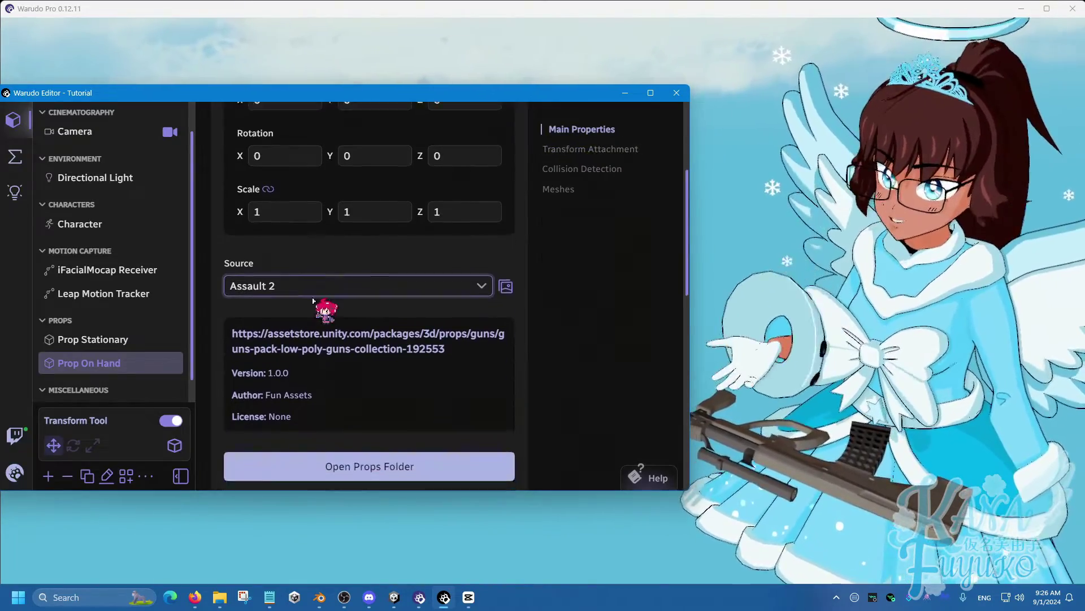
- Attach Prop On Hand to the Character's Right Hand bone
{"action": "scroll", "coordinate": [313, 300], "scroll_direction": "down", "scroll_amount": 1}
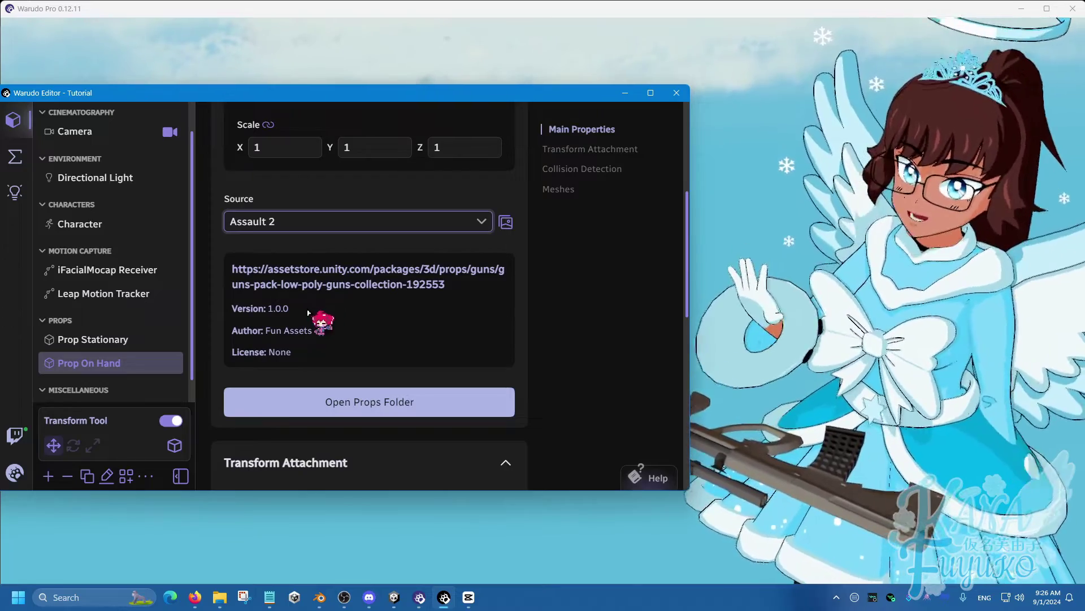
{"action": "scroll", "coordinate": [309, 313], "scroll_direction": "down", "scroll_amount": 4}
{"action": "left_click", "coordinate": [300, 268]}
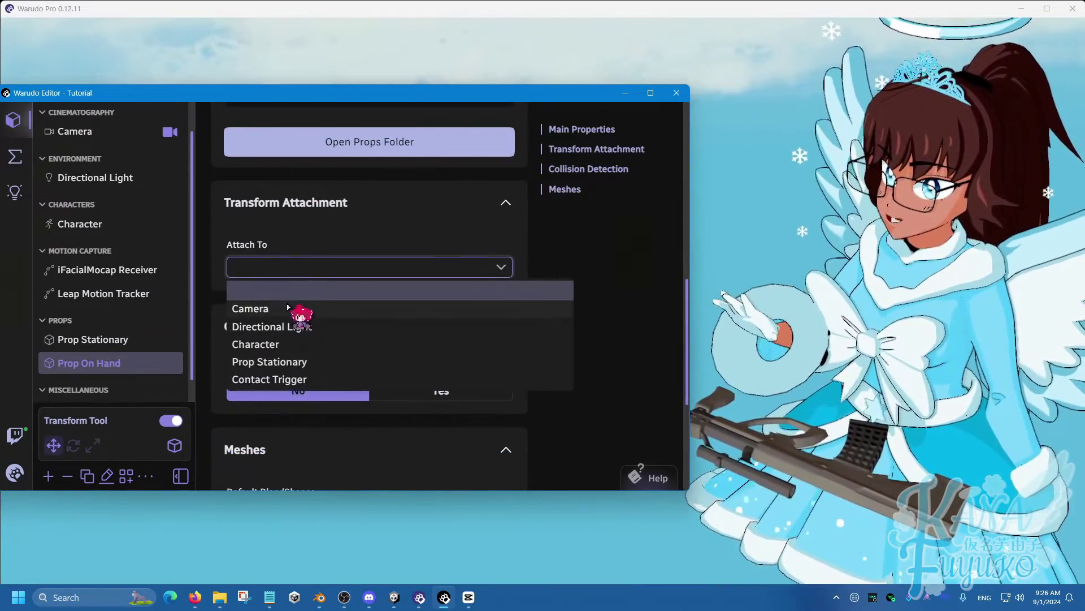
{"action": "left_click", "coordinate": [279, 344]}
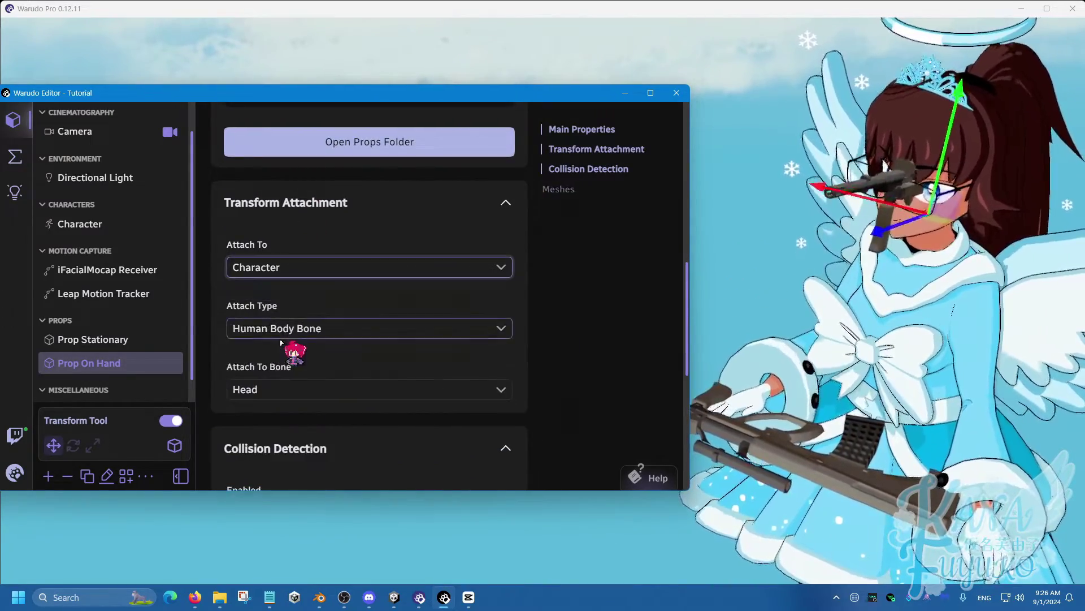
{"action": "left_click", "coordinate": [276, 388]}
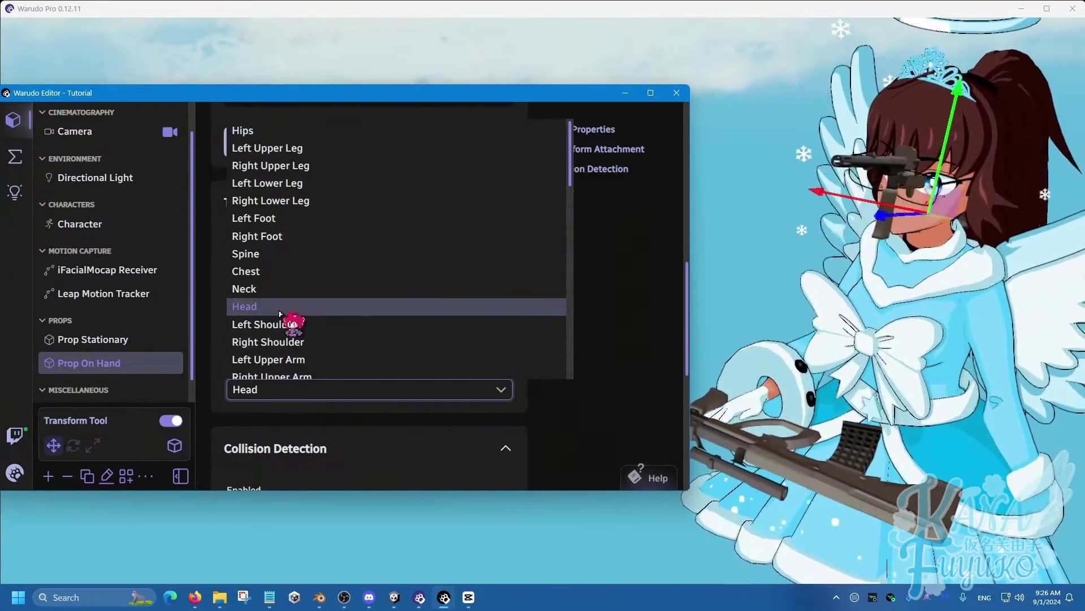
{"action": "scroll", "coordinate": [285, 268], "scroll_direction": "down", "scroll_amount": 1}
{"action": "scroll", "coordinate": [285, 274], "scroll_direction": "down", "scroll_amount": 2}
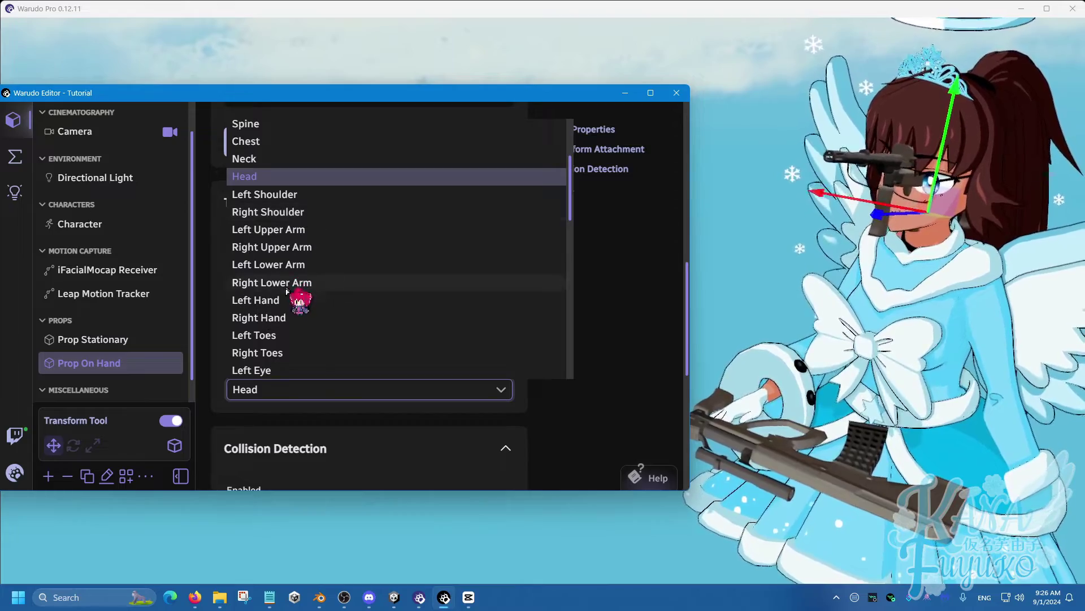
{"action": "left_click", "coordinate": [287, 318]}
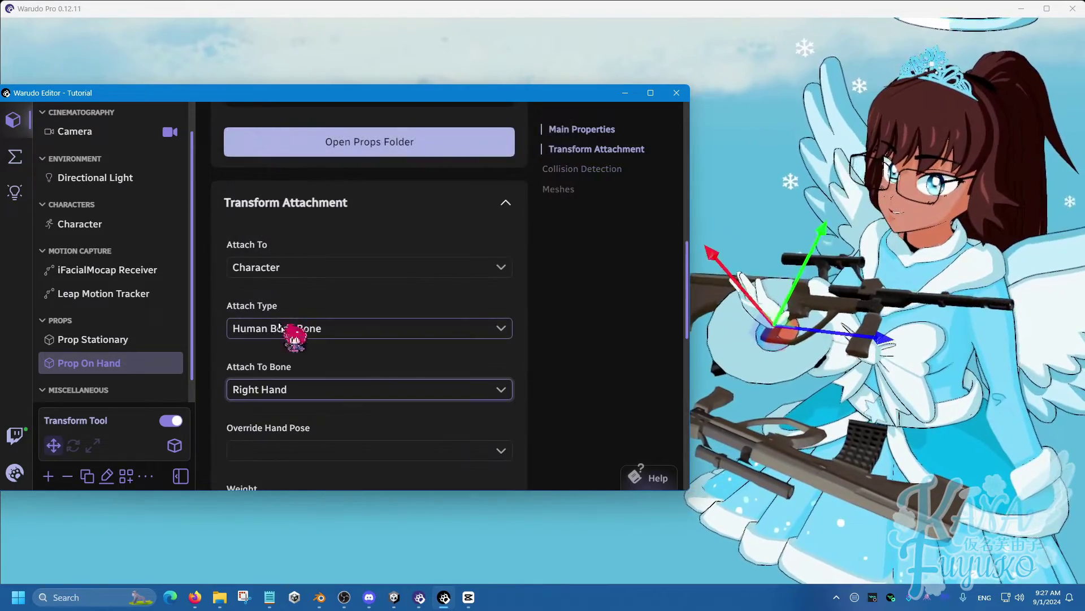
- Set the Z rotation of Prop On Hand to 90, leaving its Y rotation at 0
{"action": "scroll", "coordinate": [501, 283], "scroll_direction": "up", "scroll_amount": 6}
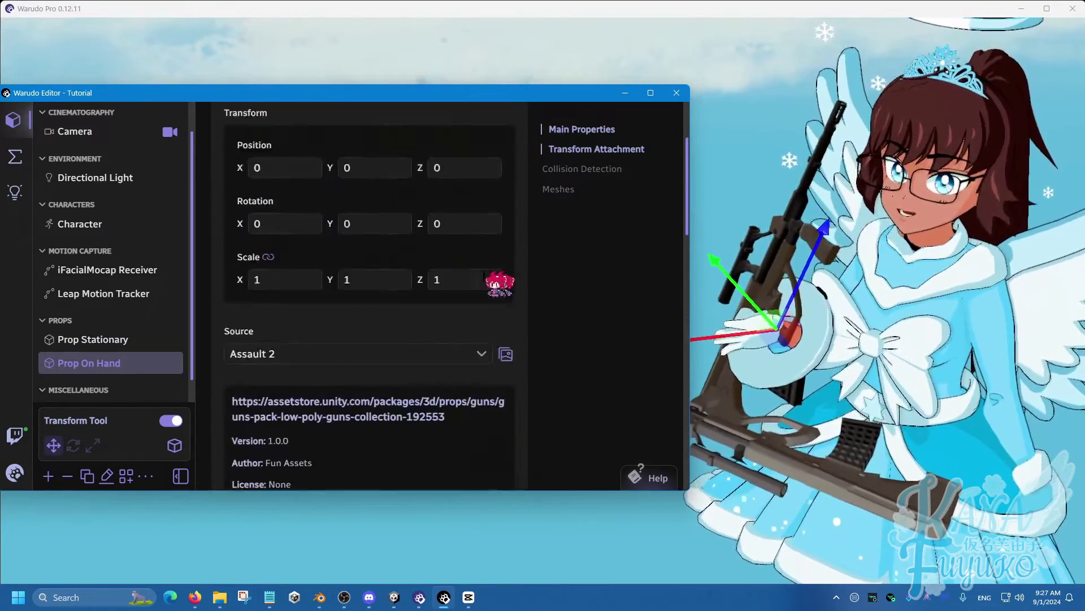
{"action": "left_click", "coordinate": [346, 286]}
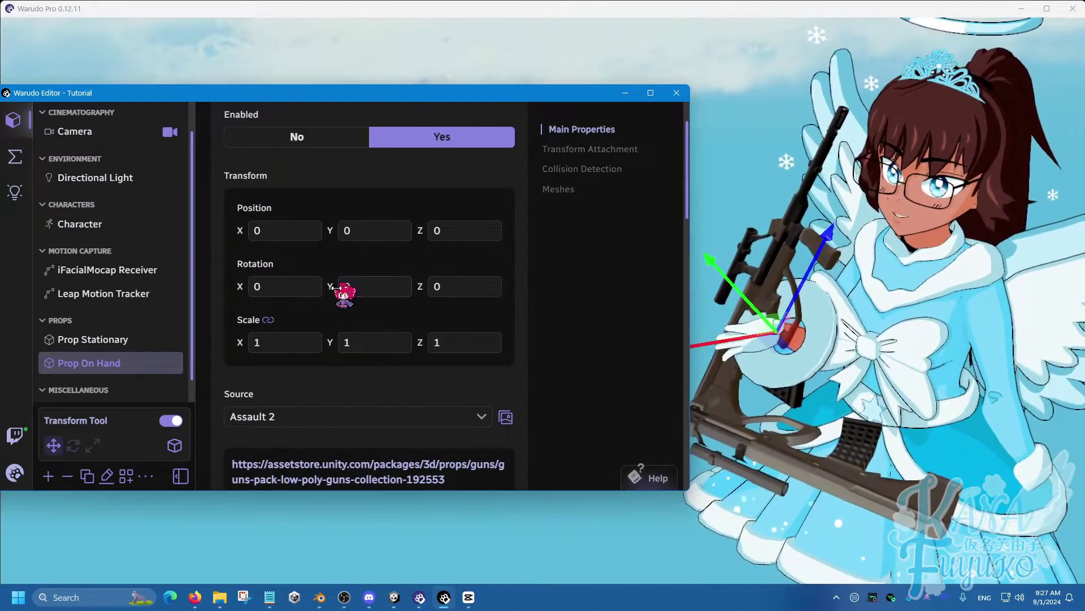
{"action": "left_click_drag", "start_coordinate": [331, 287], "coordinate": [366, 287]}
{"action": "type", "text": "90"}
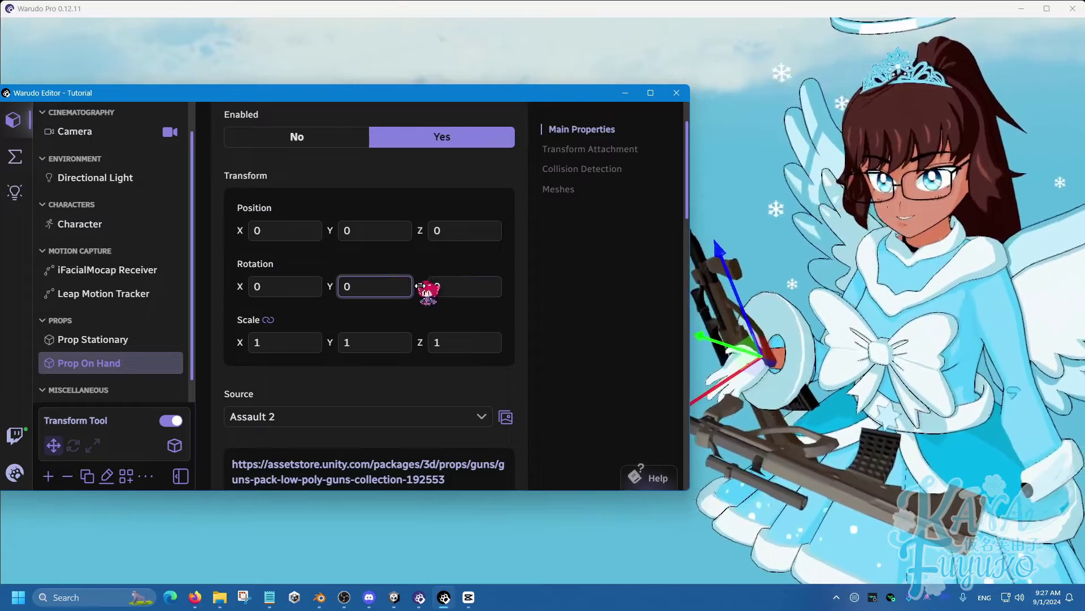
{"action": "left_click_drag", "start_coordinate": [464, 286], "coordinate": [496, 287]}
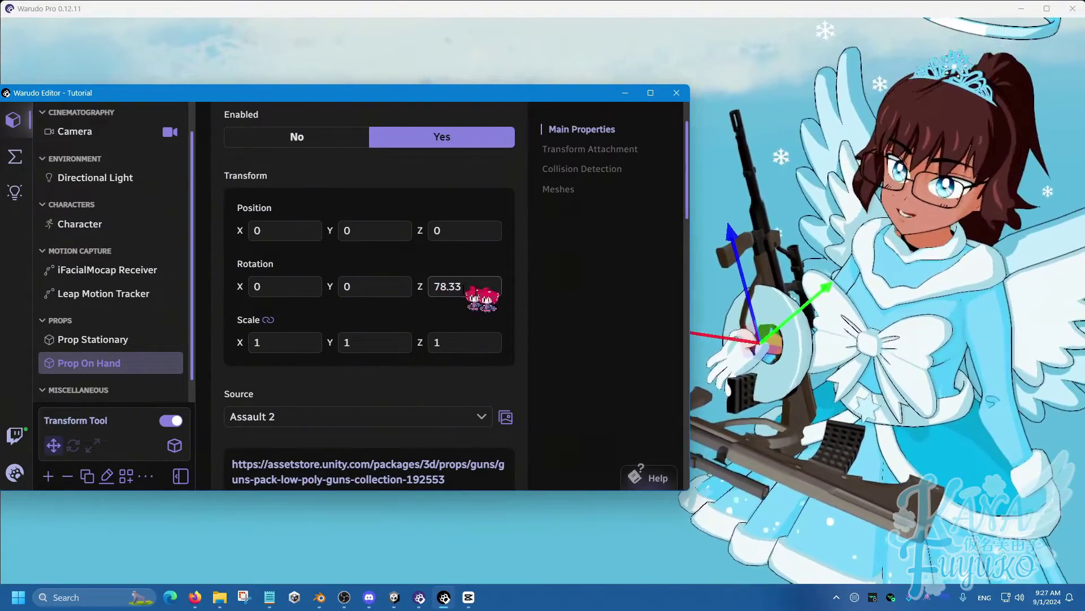
{"action": "left_click", "coordinate": [453, 290]}
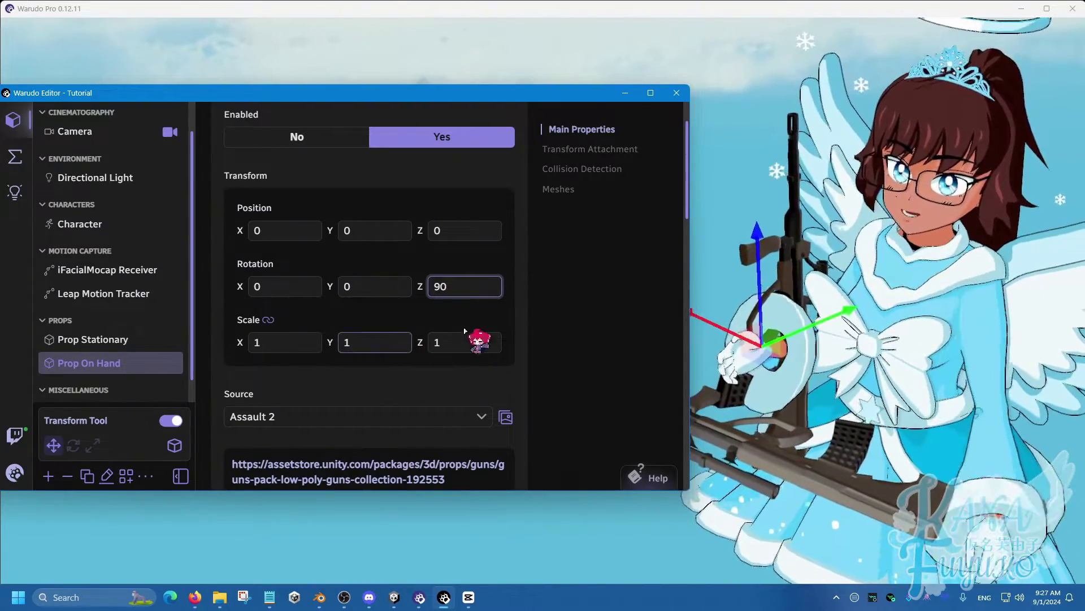
- Try tilting Prop On Hand about X, reset that rotation to 0, and set its Y rotation to 90
{"action": "left_click_drag", "start_coordinate": [239, 286], "coordinate": [240, 286]}
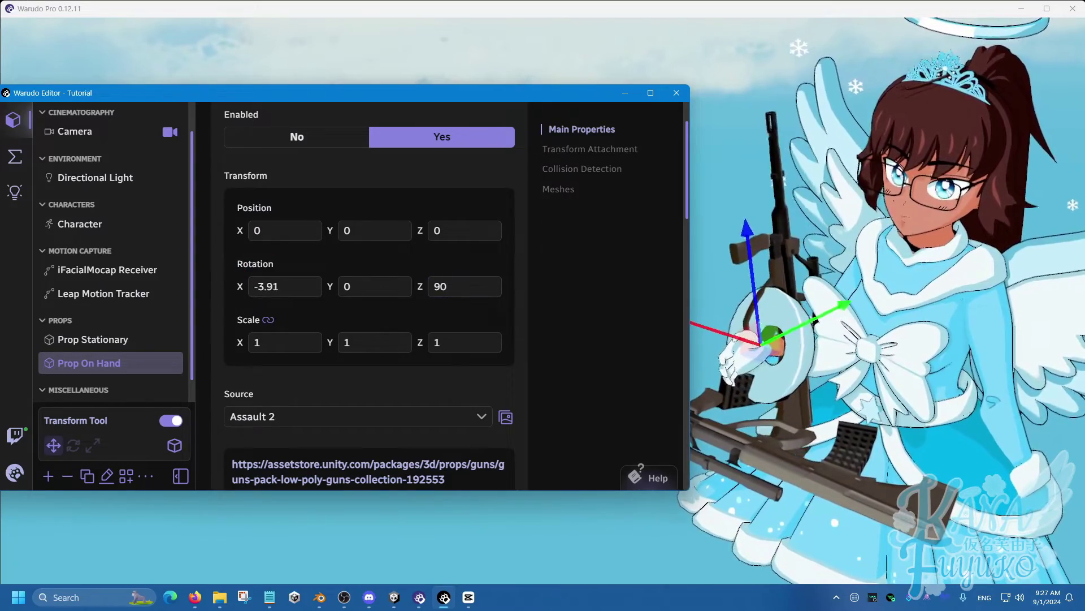
{"action": "left_click", "coordinate": [277, 288]}
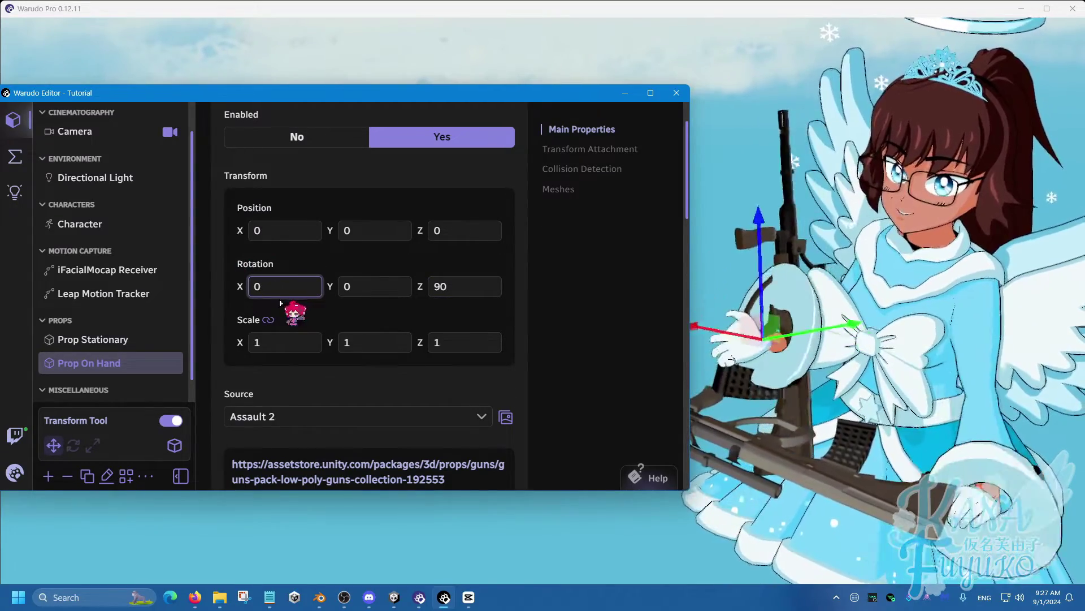
{"action": "left_click", "coordinate": [329, 287]}
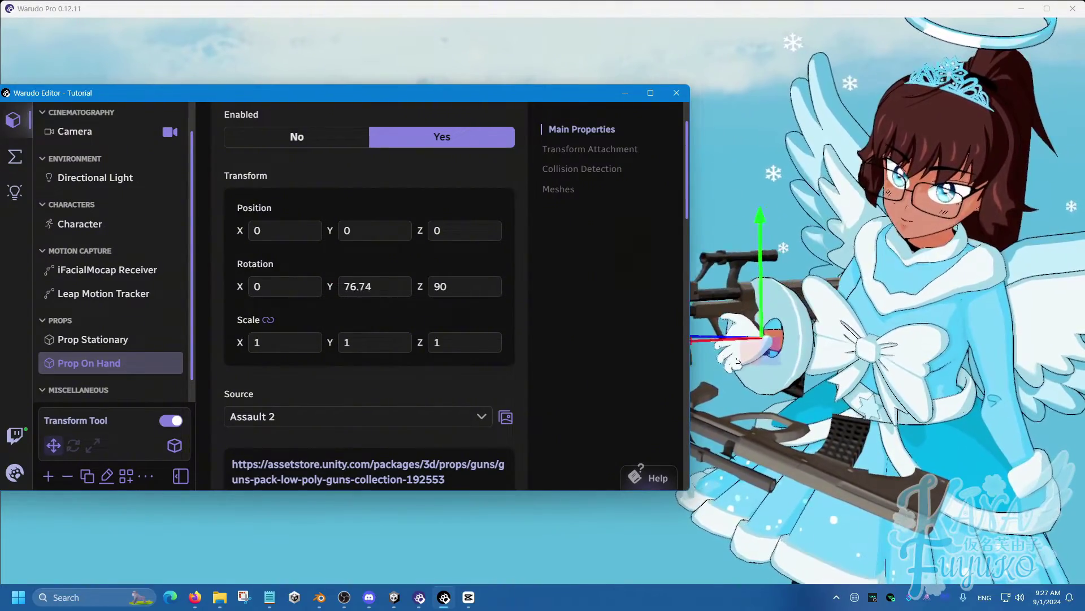
{"action": "left_click_drag", "start_coordinate": [330, 286], "coordinate": [333, 291]}
{"action": "double_click", "coordinate": [398, 288]}
{"action": "type", "text": "90"}
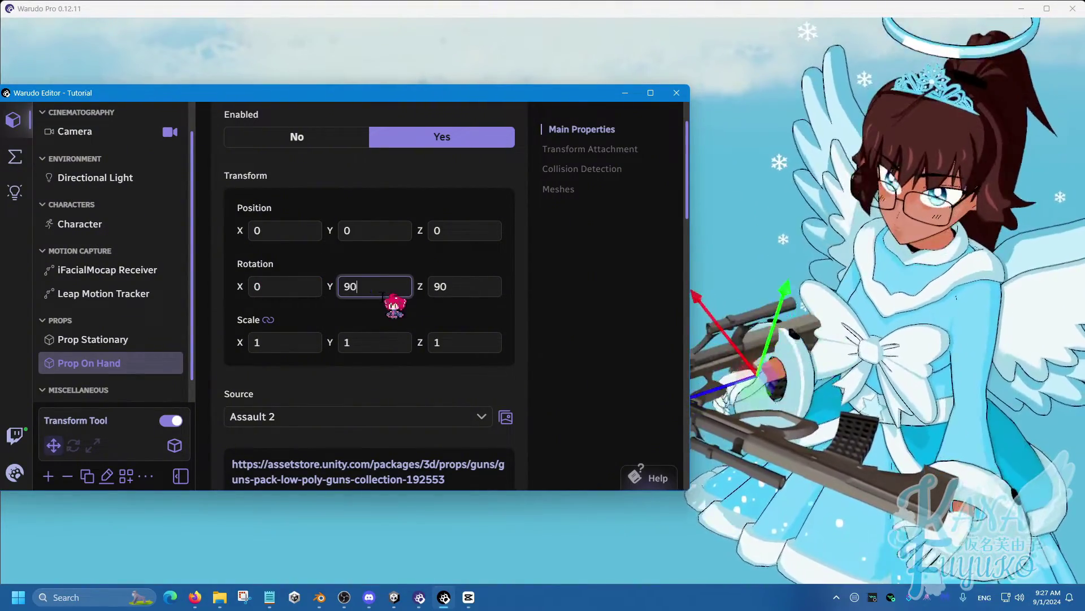
{"action": "key", "text": "Return"}
- Move the hand-attached rifle into the avatar's right-hand grip, at about X 0.13, Y -0.04 and Z 0.05
{"action": "left_click_drag", "start_coordinate": [797, 384], "coordinate": [744, 404]}
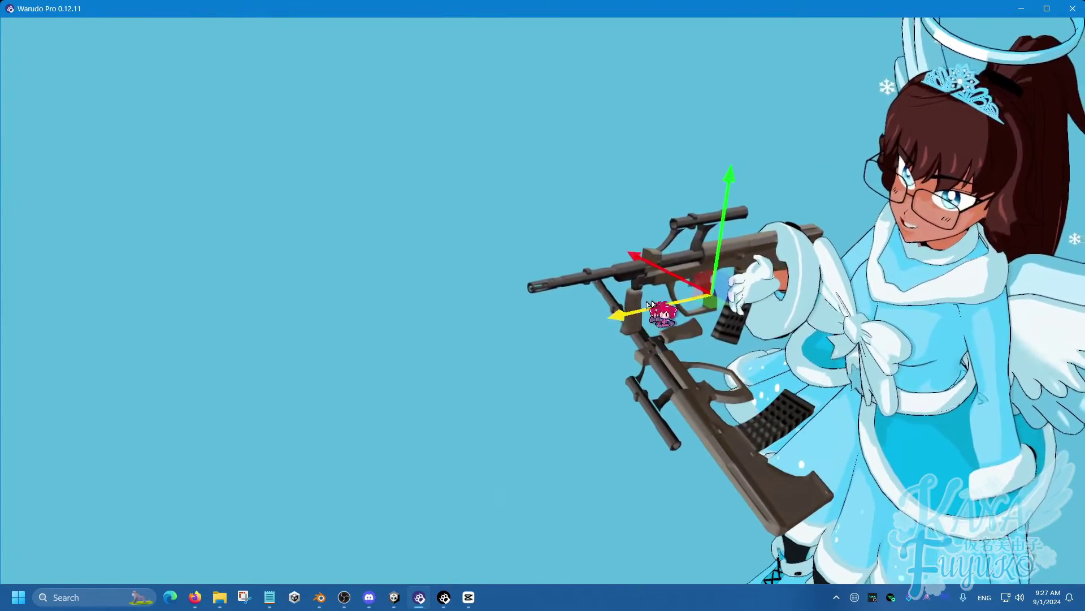
{"action": "left_click_drag", "start_coordinate": [642, 259], "coordinate": [662, 260]}
{"action": "left_click_drag", "start_coordinate": [746, 217], "coordinate": [754, 195]}
{"action": "left_click_drag", "start_coordinate": [664, 316], "coordinate": [660, 412]}
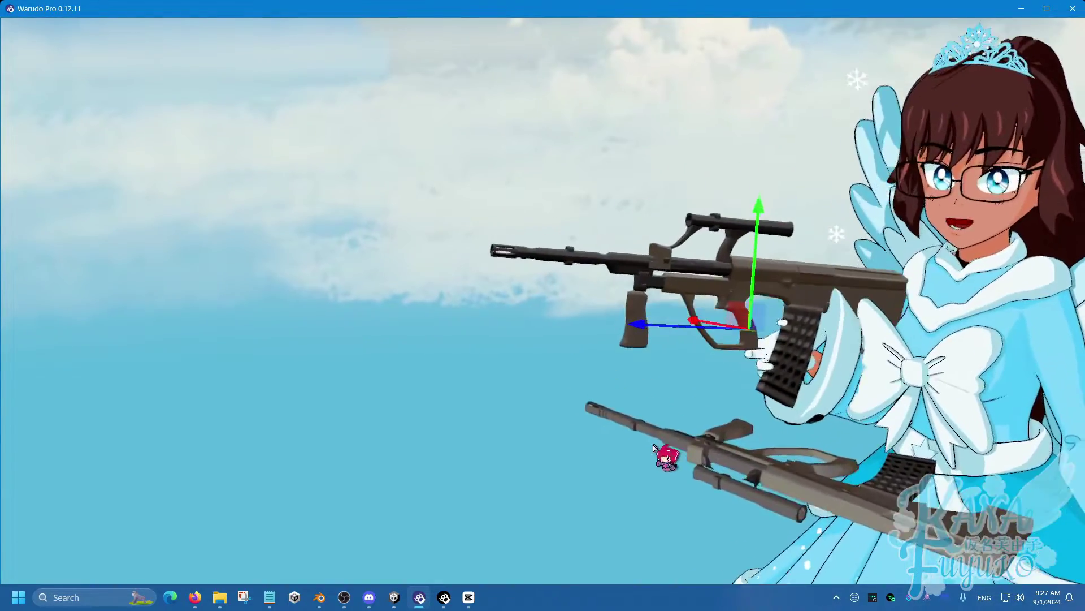
- Return to the editor window, disable the Prop On Hand asset and deselect it
{"action": "left_click", "coordinate": [445, 596]}
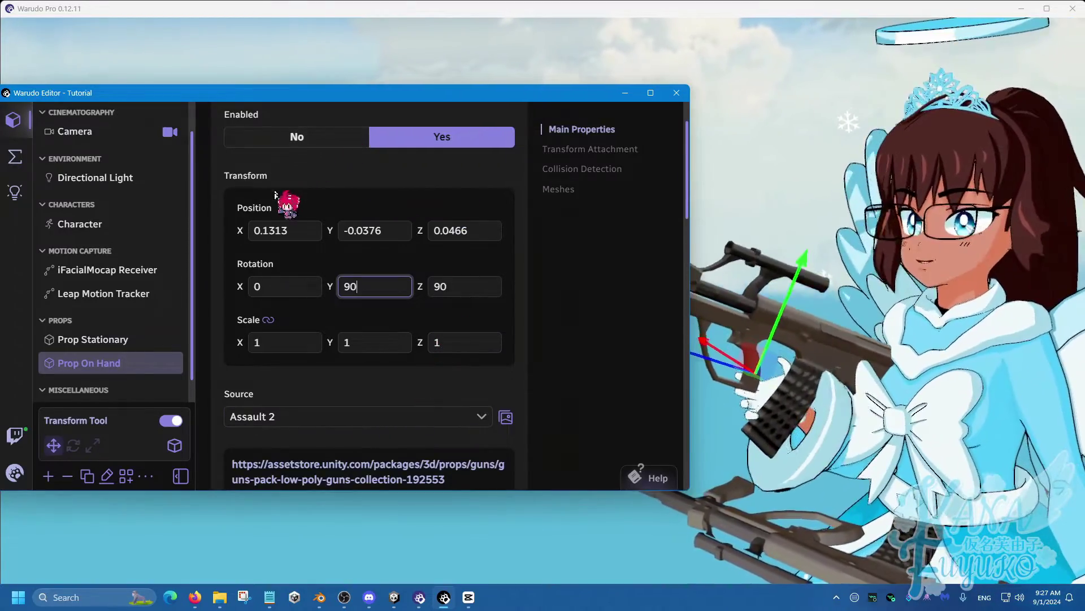
{"action": "scroll", "coordinate": [274, 203], "scroll_direction": "up", "scroll_amount": 1}
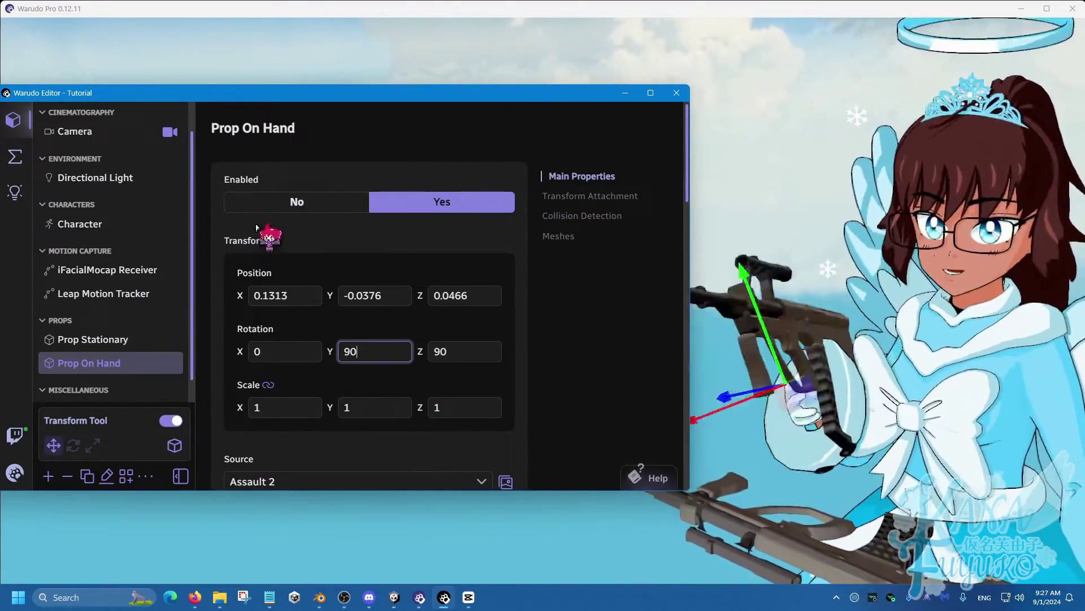
{"action": "left_click", "coordinate": [296, 201]}
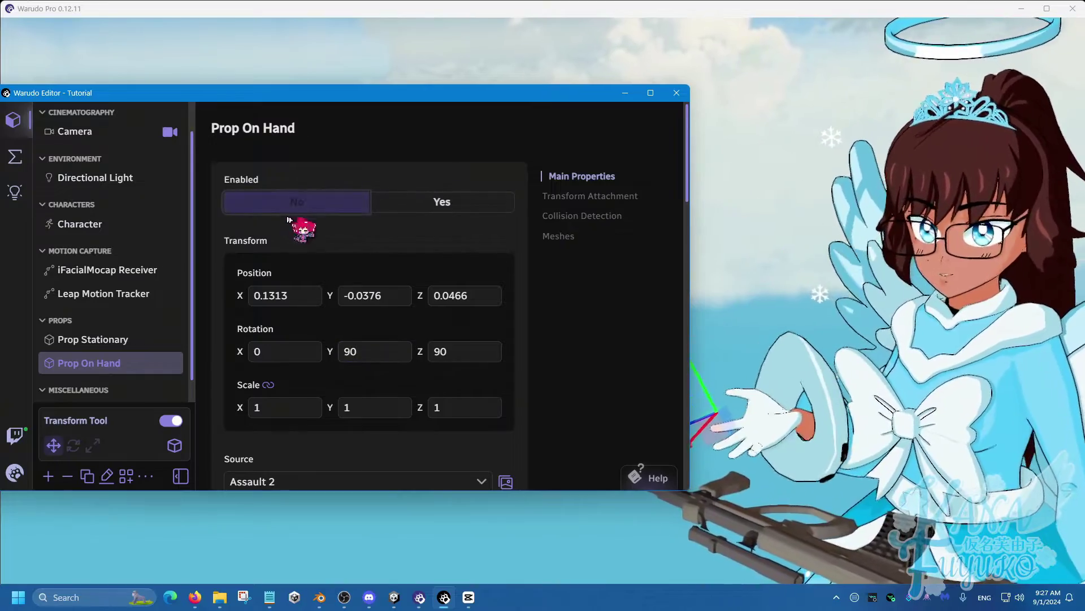
{"action": "left_click", "coordinate": [110, 365]}
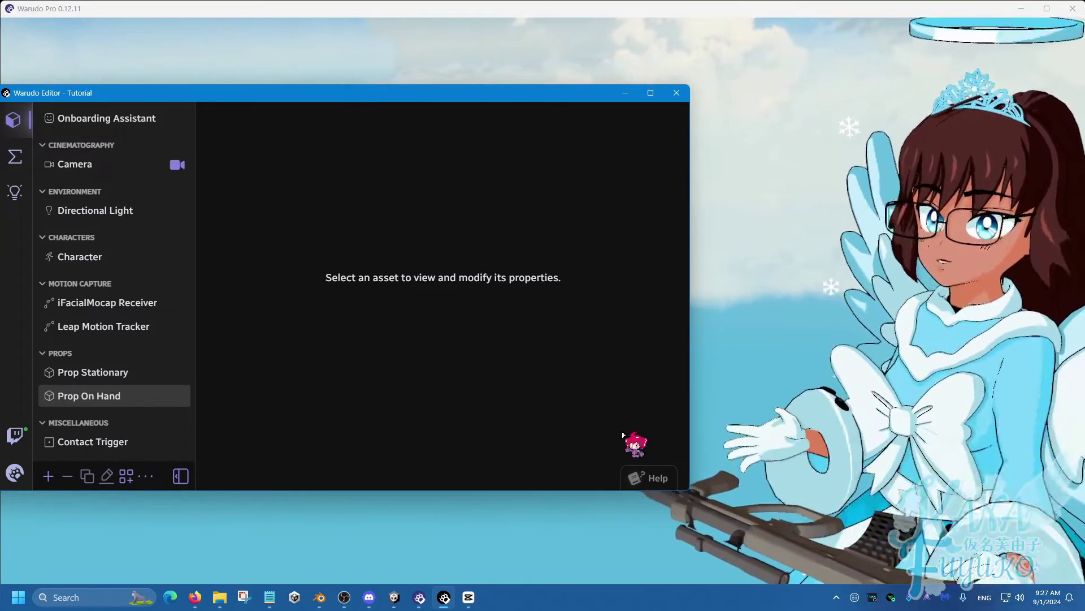
- Create a new blueprint and rename it Pick Up Prop
{"action": "left_click_drag", "start_coordinate": [118, 93], "coordinate": [129, 93]}
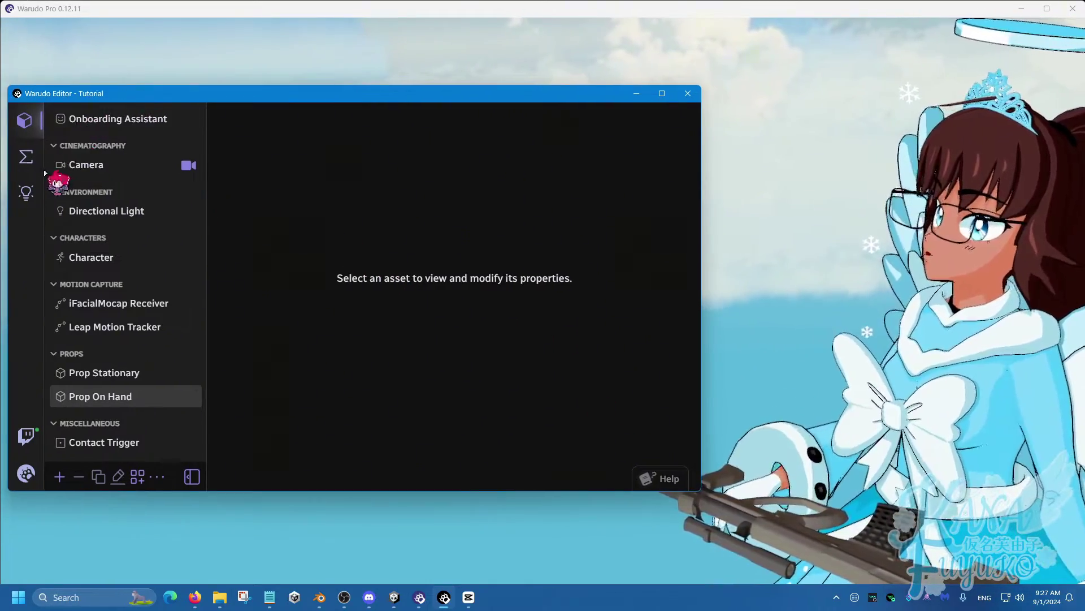
{"action": "left_click", "coordinate": [29, 161]}
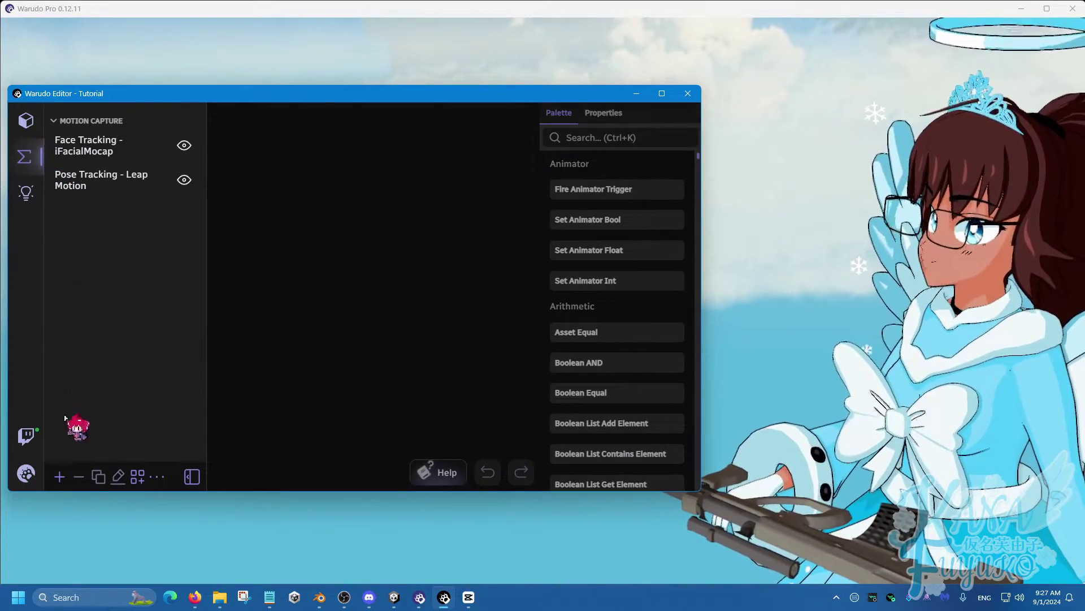
{"action": "left_click", "coordinate": [60, 477]}
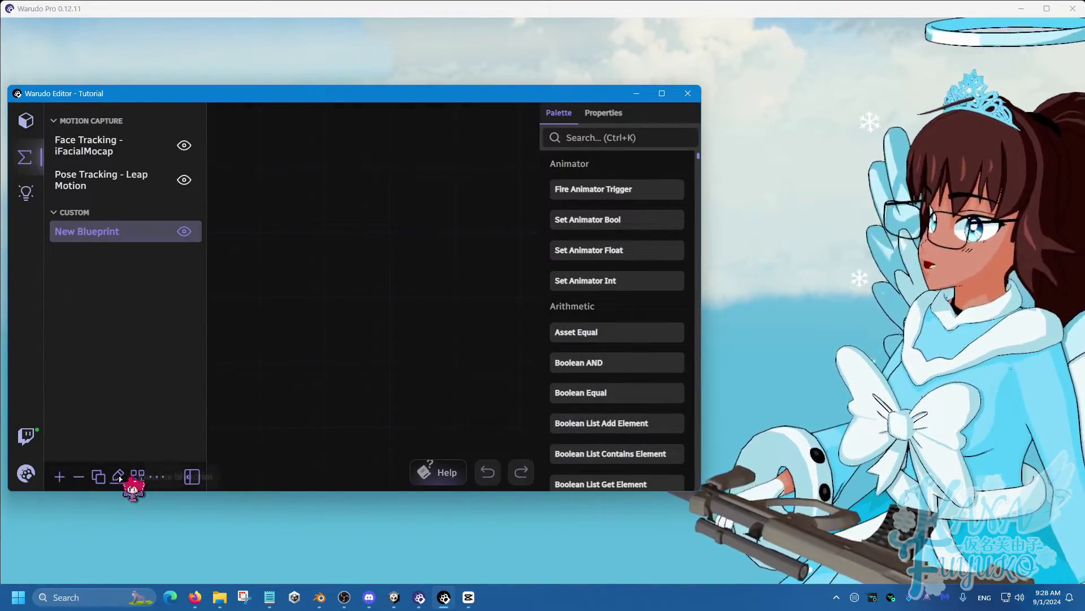
{"action": "left_click", "coordinate": [125, 479]}
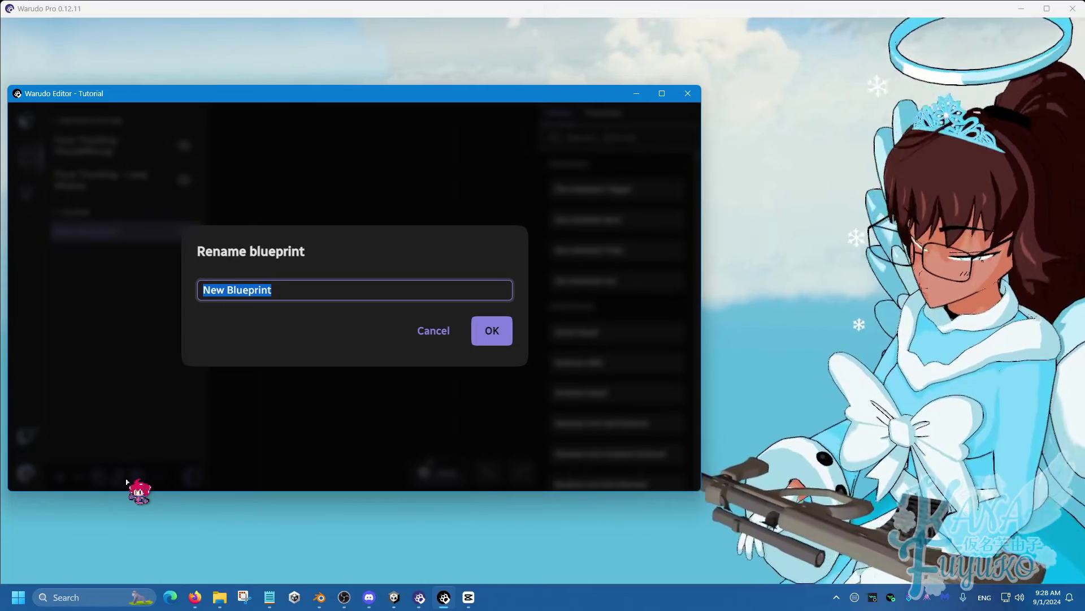
{"action": "type", "text": "Pick Up Prop"}
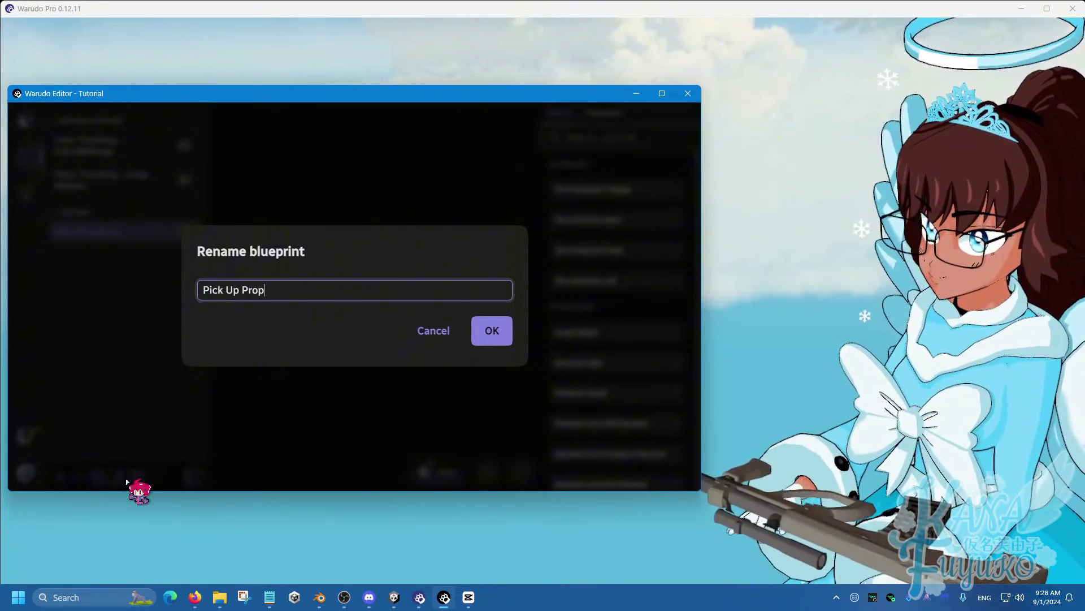
{"action": "key", "text": "Return"}
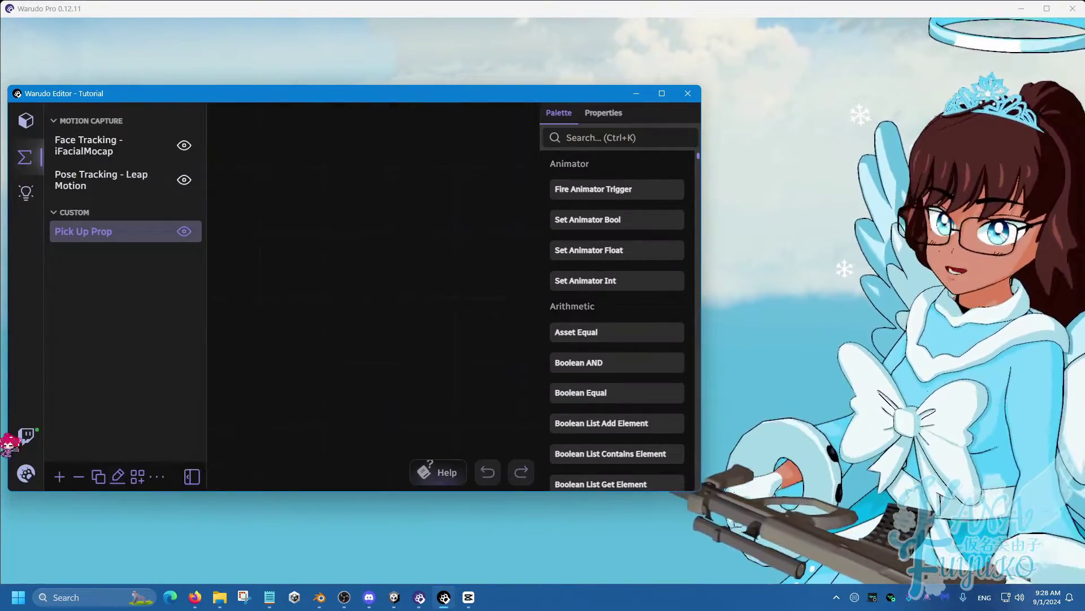
- Find the On Contact node by searching for contact and place it in the Pick Up Prop blueprint
{"action": "left_click", "coordinate": [594, 141]}
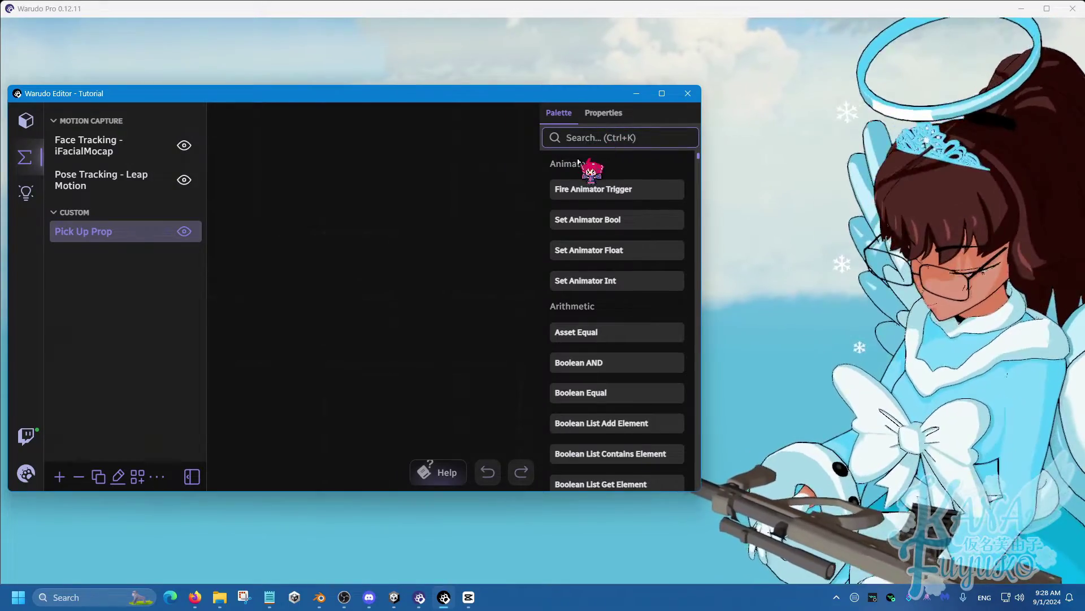
{"action": "type", "text": "contact"}
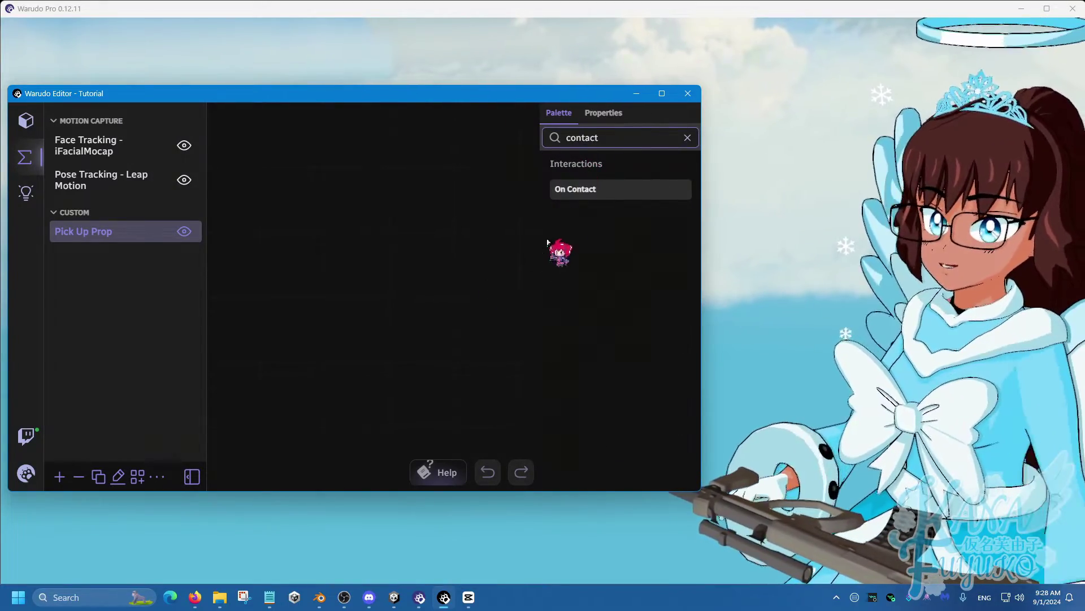
{"action": "left_click_drag", "start_coordinate": [560, 190], "coordinate": [230, 204]}
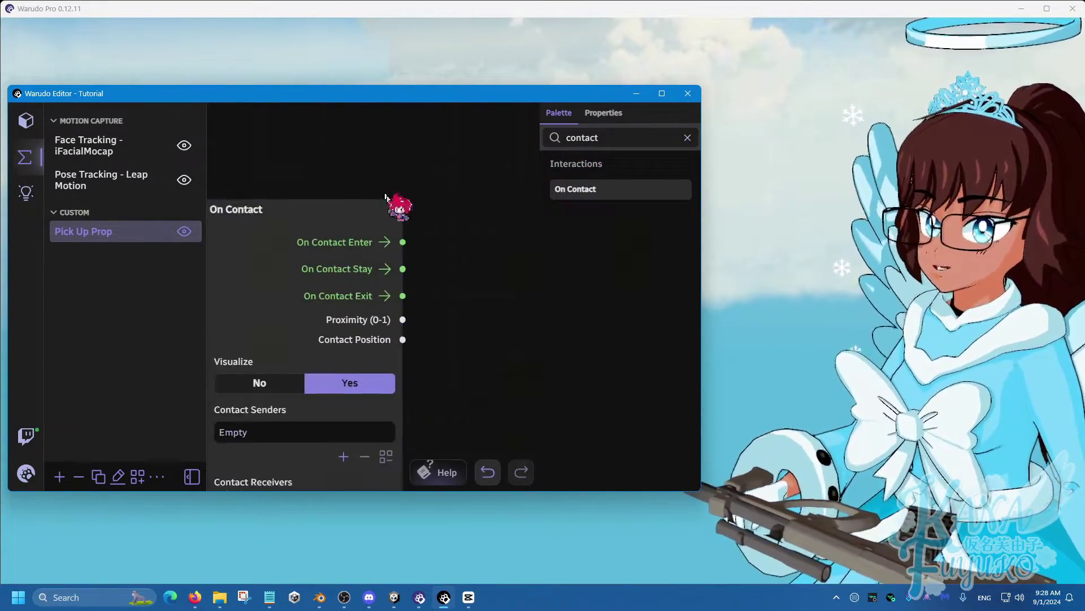
{"action": "scroll", "coordinate": [448, 332], "scroll_direction": "down", "scroll_amount": 4}
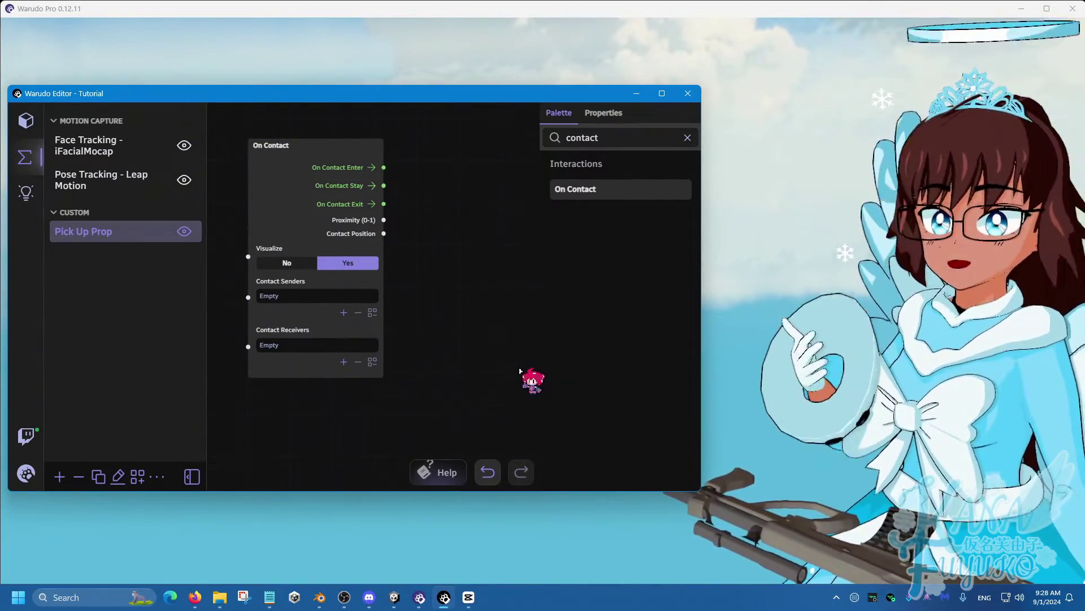
{"action": "scroll", "coordinate": [295, 424], "scroll_direction": "up", "scroll_amount": 2}
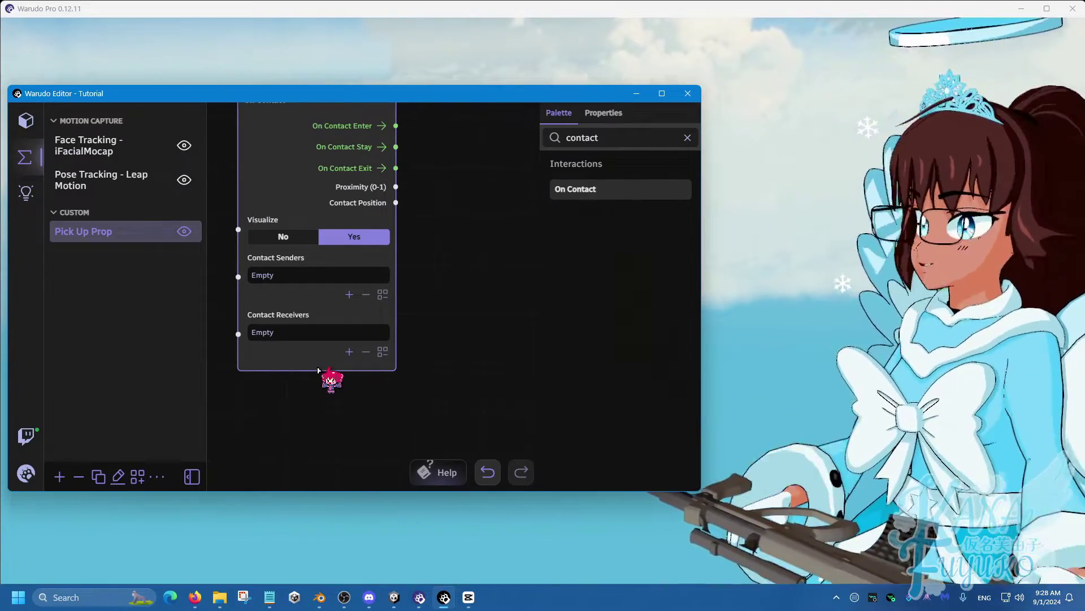
- Add one contact sender and one contact receiver to the On Contact node and expand their settings
{"action": "left_click", "coordinate": [350, 295]}
{"action": "left_click", "coordinate": [349, 352]}
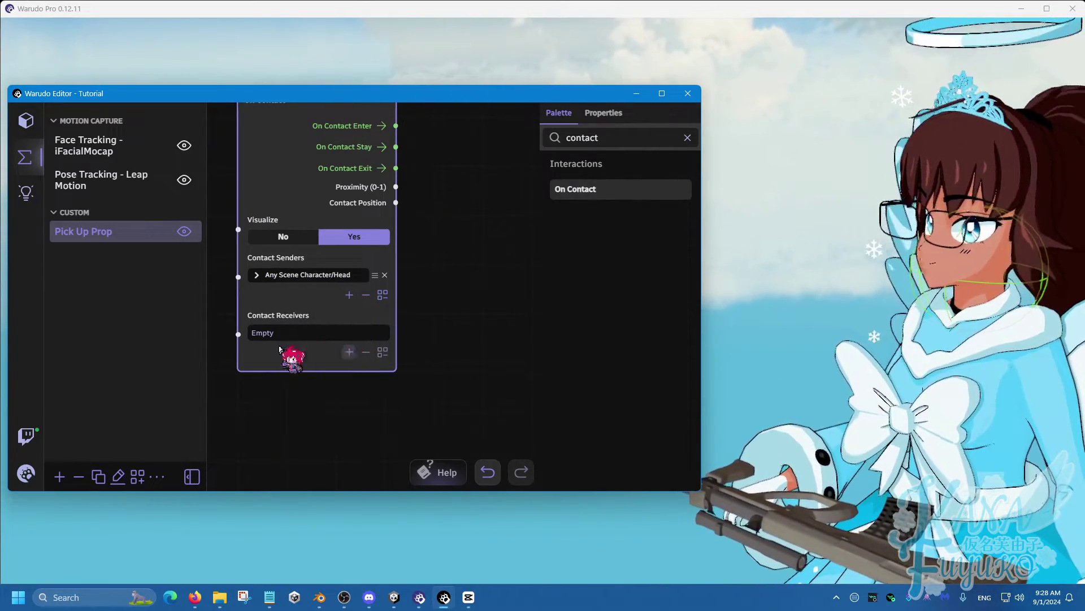
{"action": "left_click", "coordinate": [305, 333]}
{"action": "left_click", "coordinate": [311, 274]}
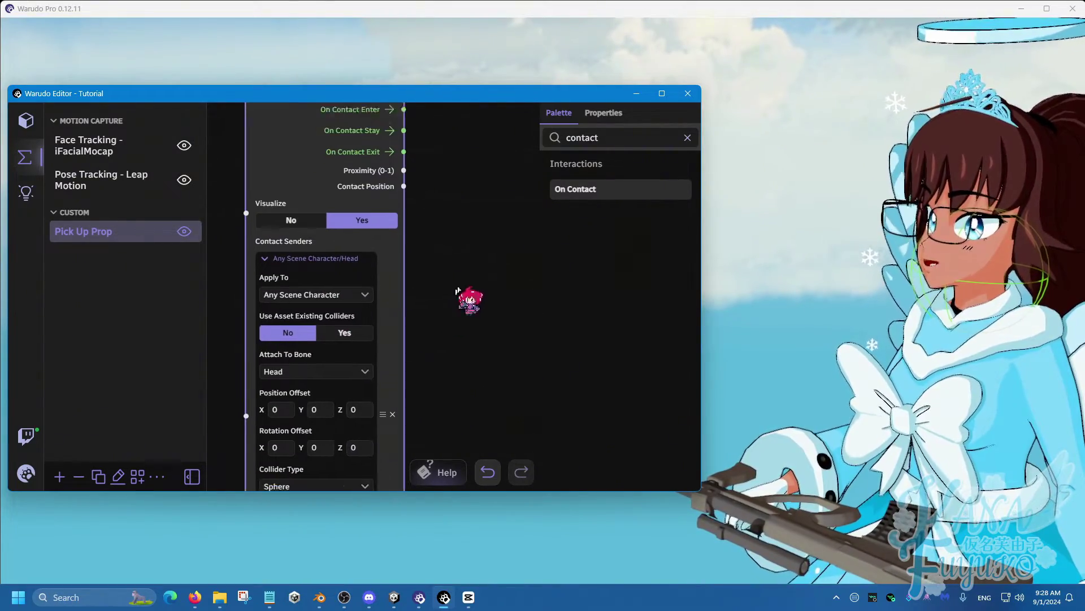
- Apply the contact sender to Specific Scene Asset and choose Character as its scene asset
{"action": "left_click", "coordinate": [376, 263]}
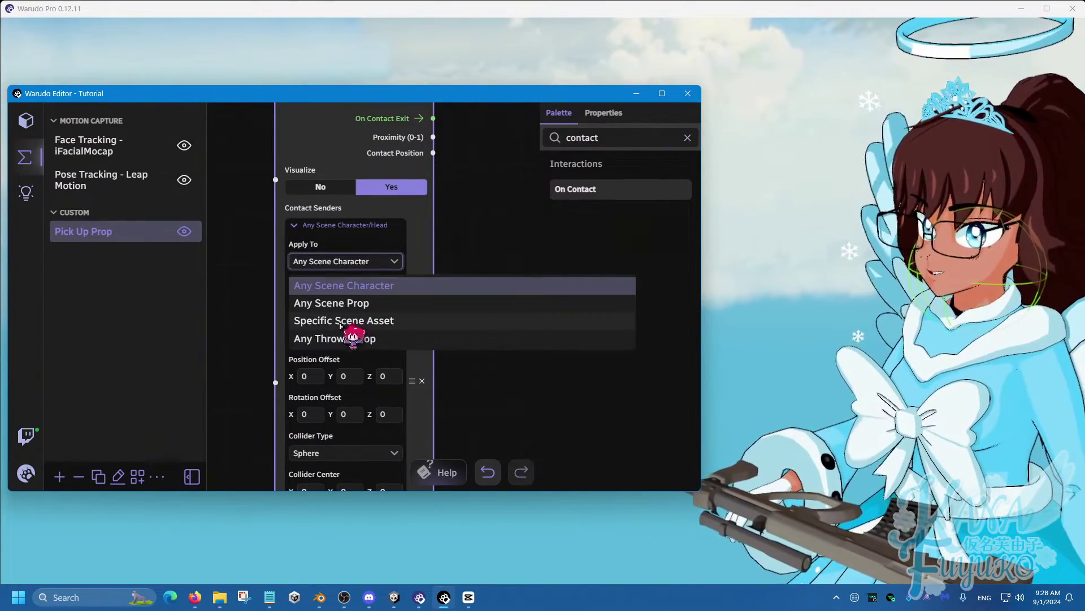
{"action": "left_click", "coordinate": [340, 321]}
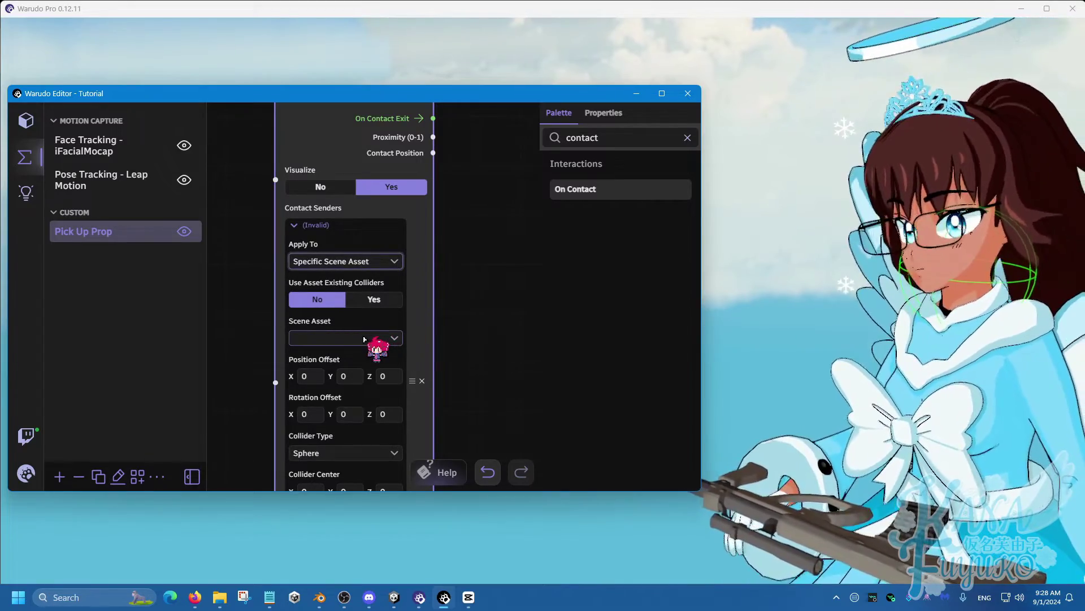
{"action": "left_click", "coordinate": [364, 338]}
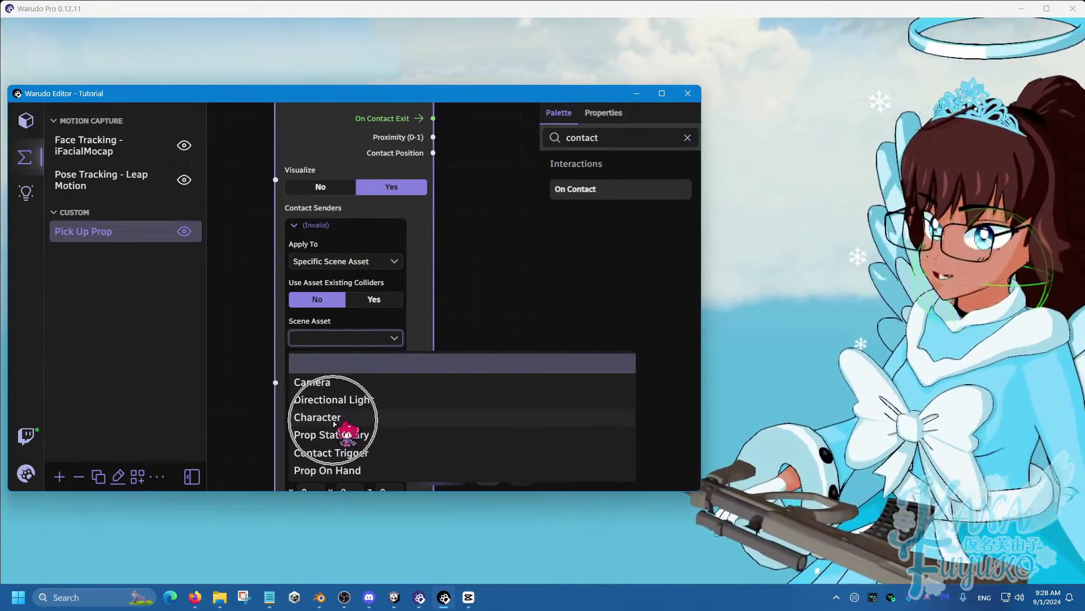
{"action": "left_click", "coordinate": [338, 419]}
{"action": "scroll", "coordinate": [475, 331], "scroll_direction": "down", "scroll_amount": 2}
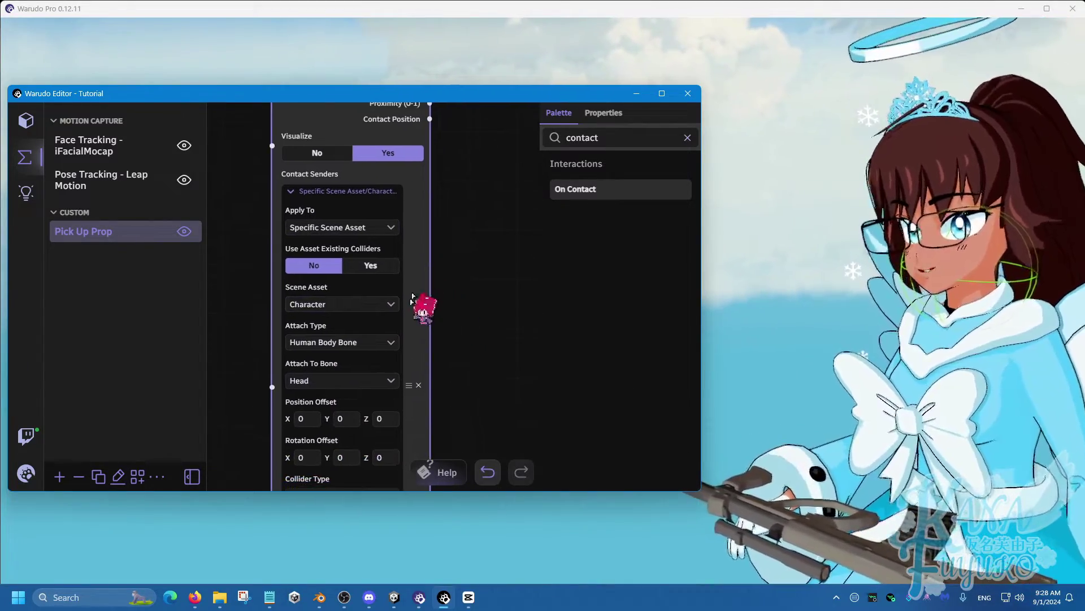
- Attach the contact sender to the character's Right Hand bone
{"action": "left_click", "coordinate": [396, 378]}
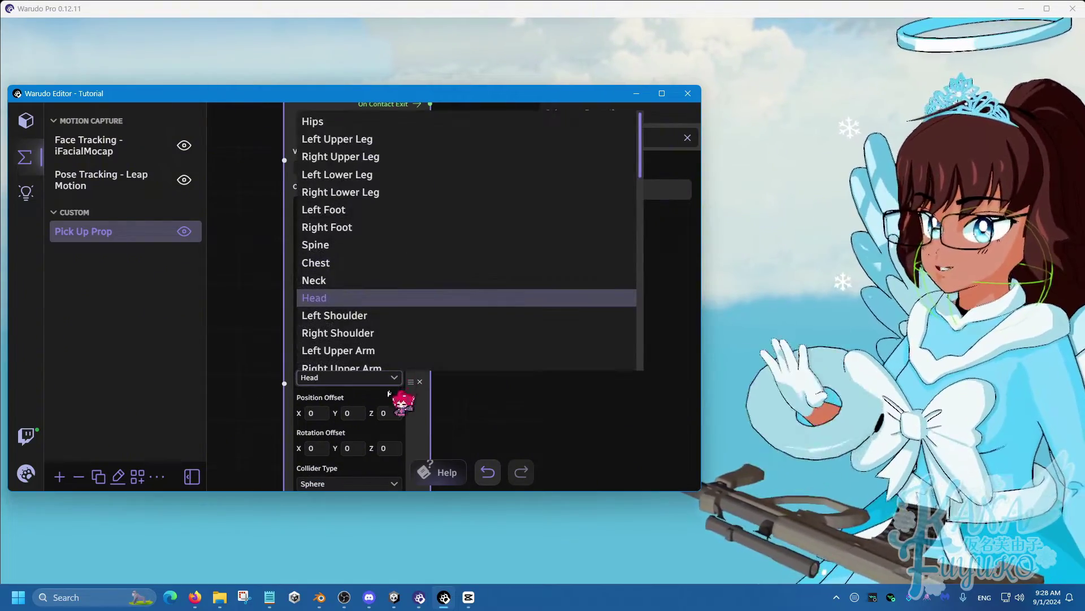
{"action": "scroll", "coordinate": [368, 305], "scroll_direction": "down", "scroll_amount": 2}
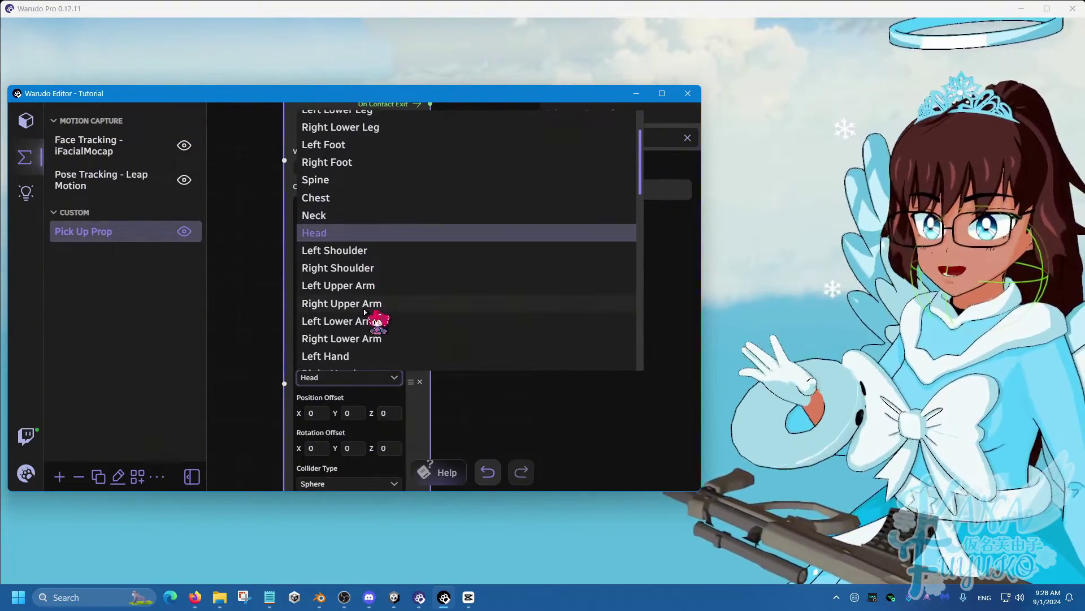
{"action": "scroll", "coordinate": [368, 311], "scroll_direction": "down", "scroll_amount": 1}
{"action": "left_click", "coordinate": [368, 310]}
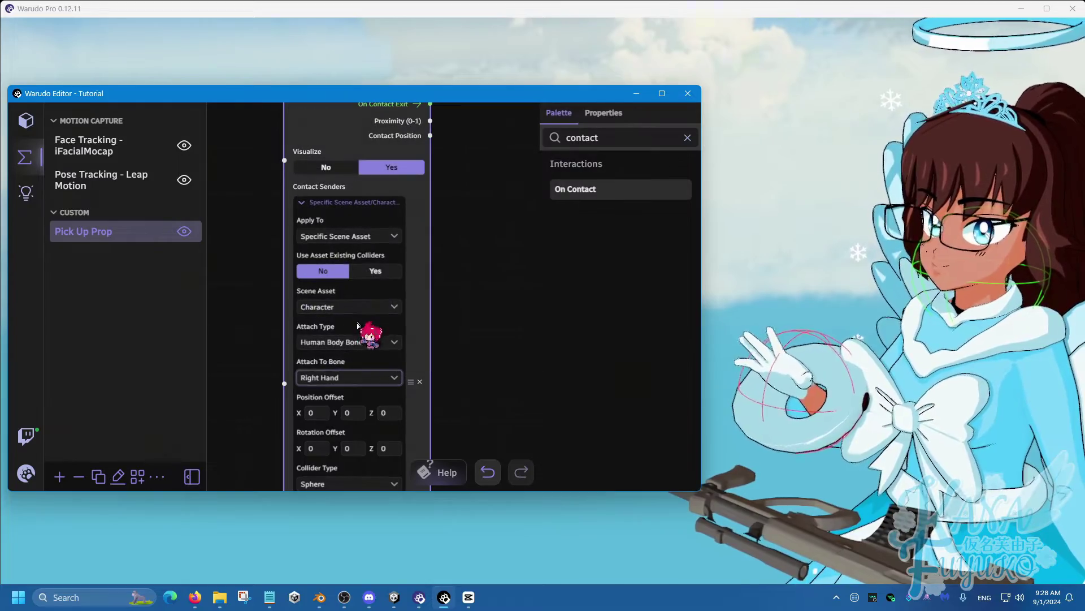
{"action": "scroll", "coordinate": [474, 362], "scroll_direction": "down", "scroll_amount": 3}
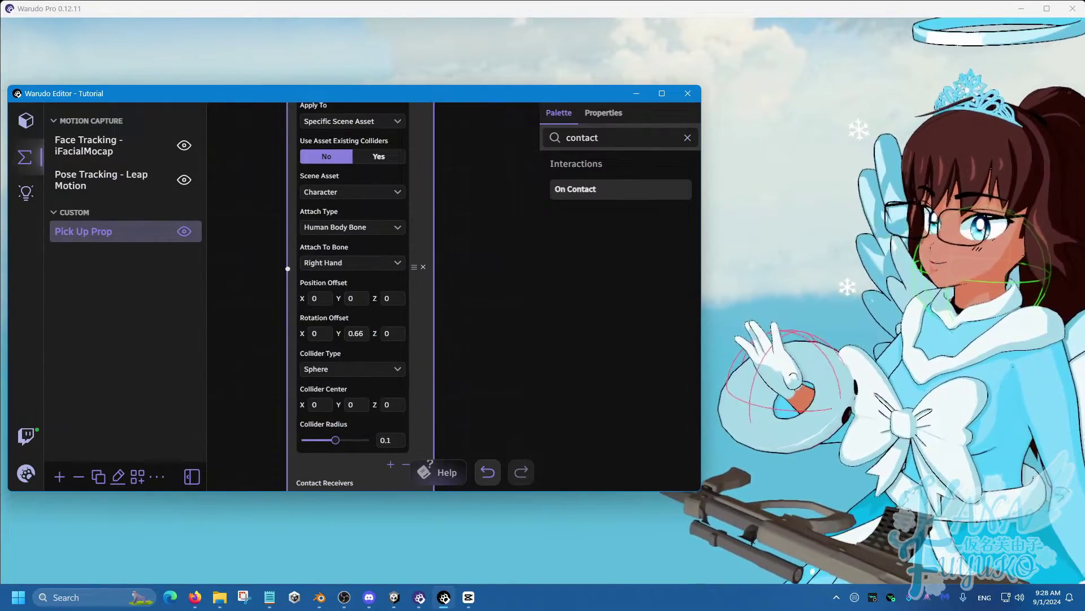
{"action": "left_click", "coordinate": [356, 333]}
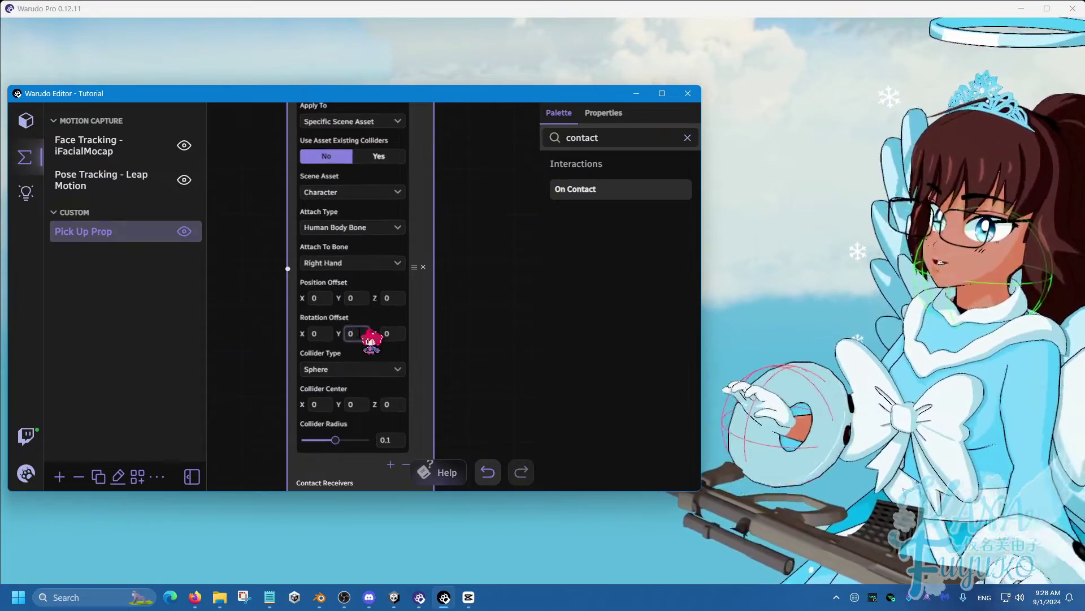
{"action": "left_click_drag", "start_coordinate": [339, 297], "coordinate": [346, 298]}
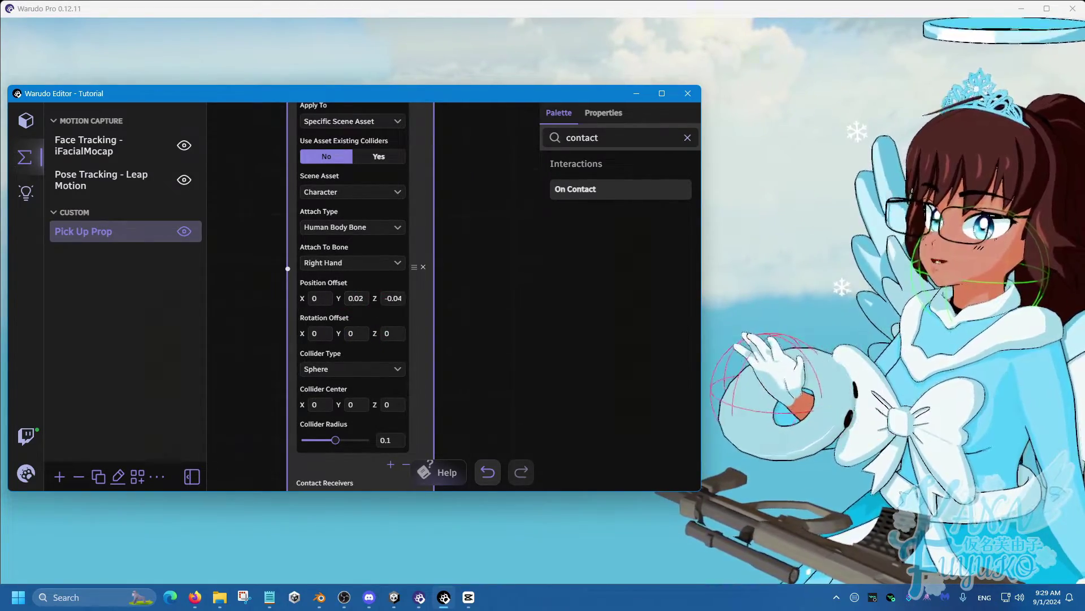
{"action": "left_click", "coordinate": [353, 284]}
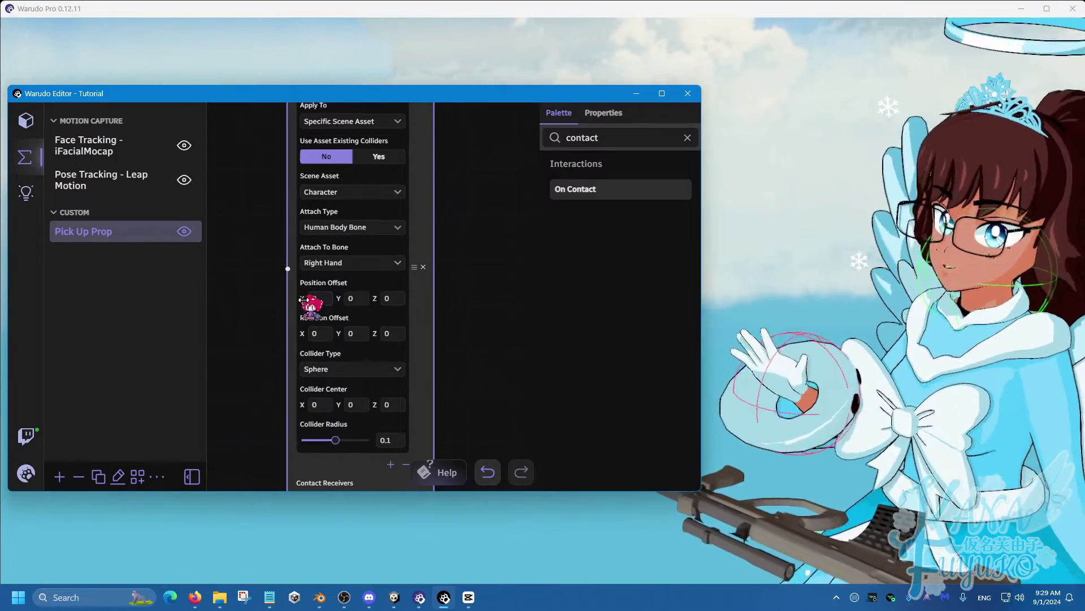
- Set the right-hand sender's X position offset to 0.08, check its sphere in the scene and return to the editor
{"action": "left_click_drag", "start_coordinate": [303, 300], "coordinate": [314, 299]}
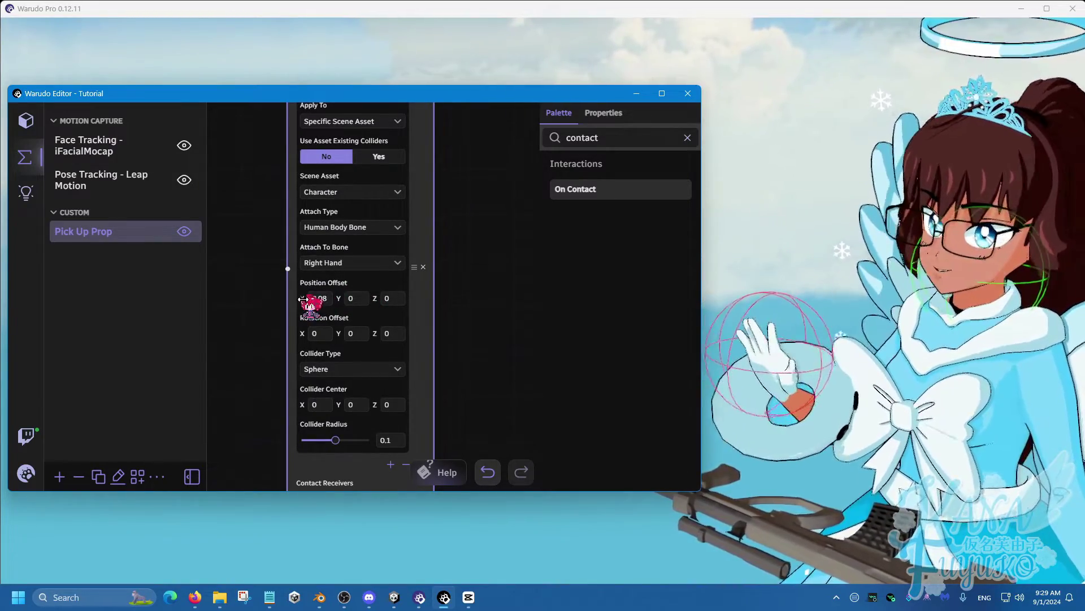
{"action": "left_click_drag", "start_coordinate": [733, 382], "coordinate": [745, 380]}
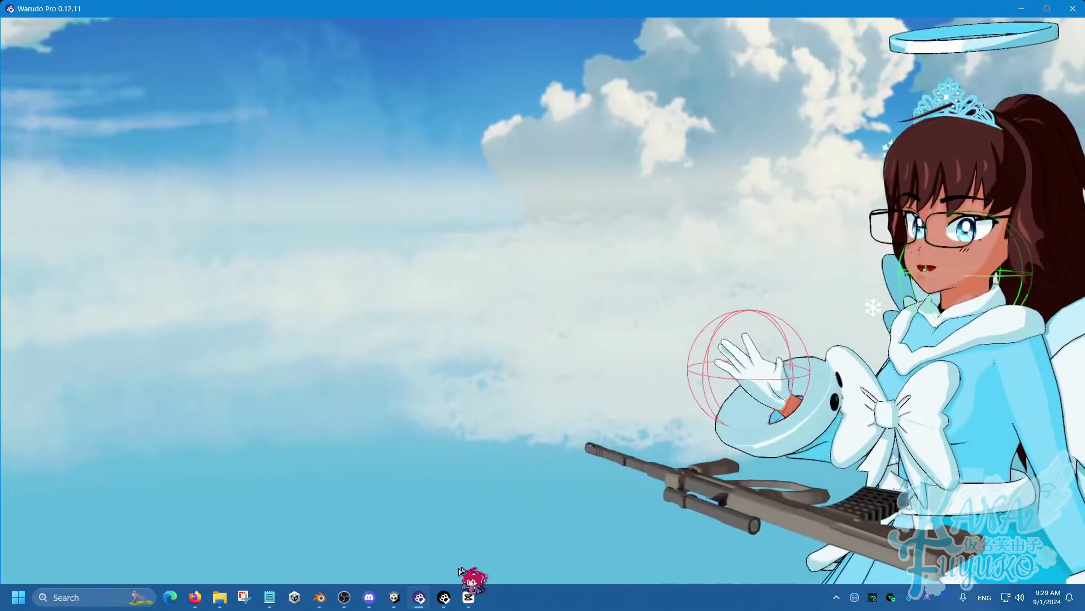
{"action": "left_click", "coordinate": [444, 597]}
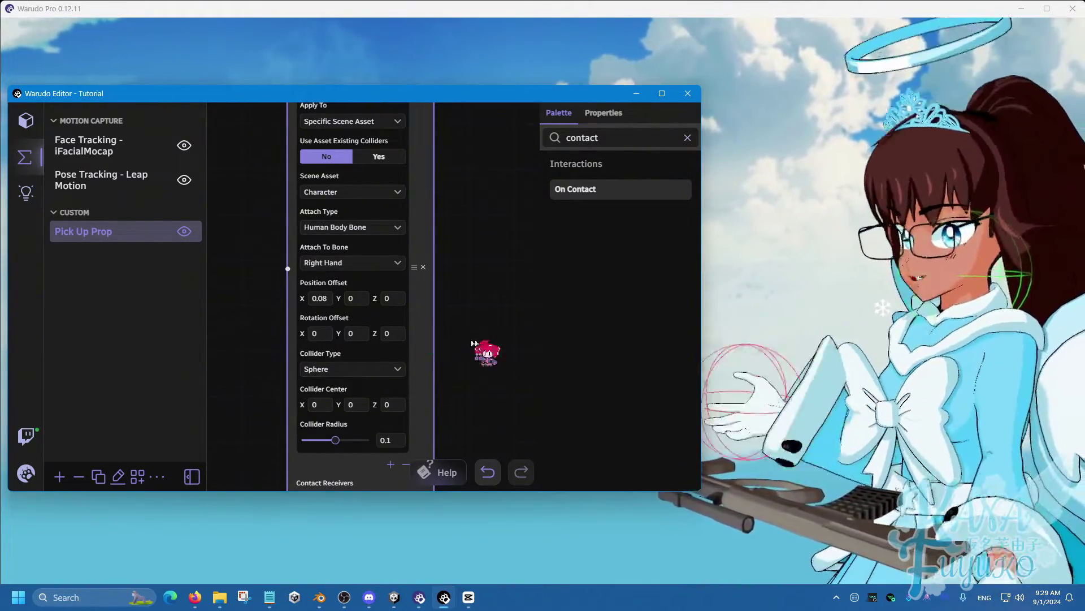
- Apply the contact receiver to Specific Scene Asset and choose Contact Trigger as its scene asset
{"action": "scroll", "coordinate": [461, 352], "scroll_direction": "down", "scroll_amount": 5}
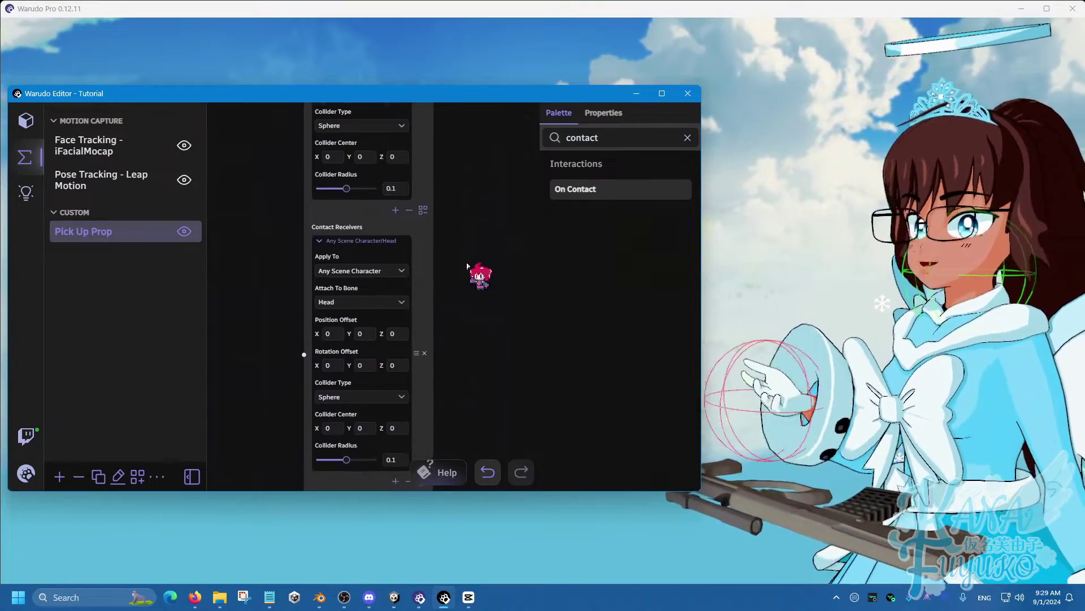
{"action": "left_click", "coordinate": [376, 270]}
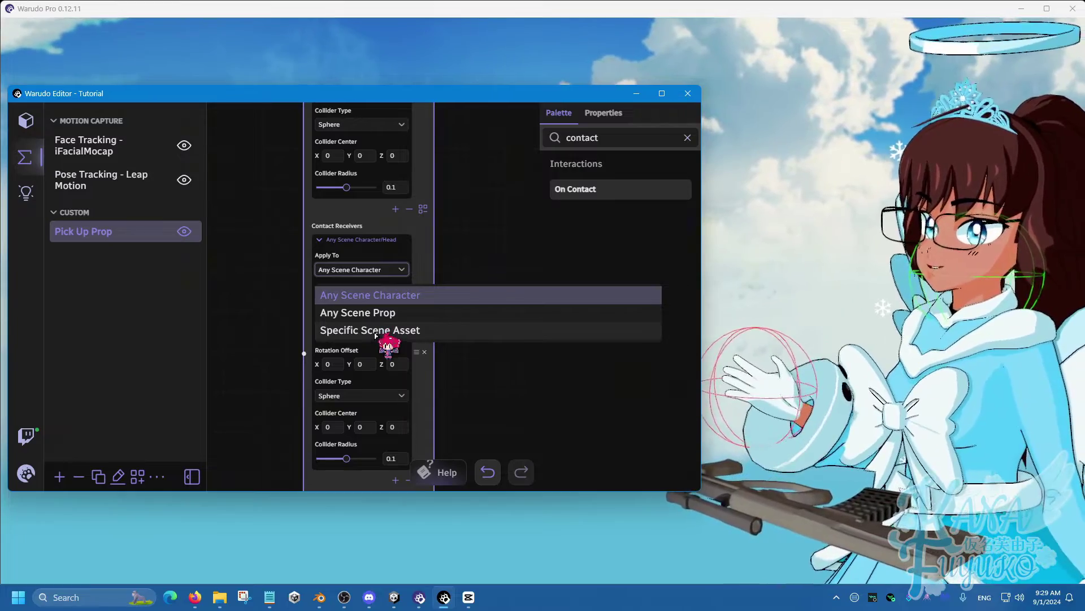
{"action": "left_click", "coordinate": [376, 331]}
{"action": "left_click", "coordinate": [371, 303]}
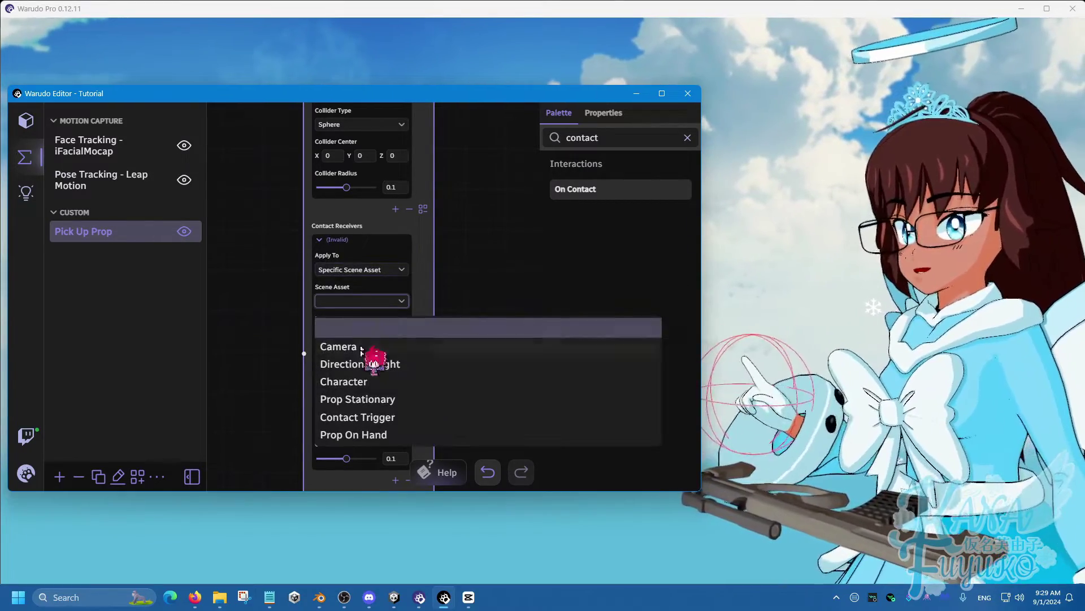
{"action": "left_click", "coordinate": [387, 417]}
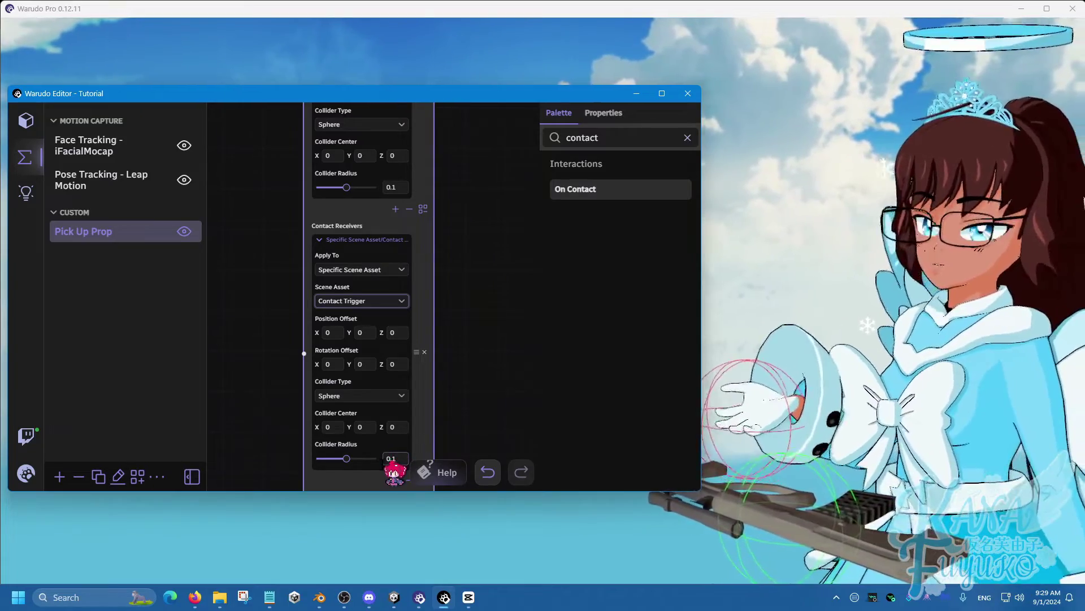
{"action": "left_click", "coordinate": [467, 347]}
{"action": "left_click_drag", "start_coordinate": [467, 347], "coordinate": [471, 323]}
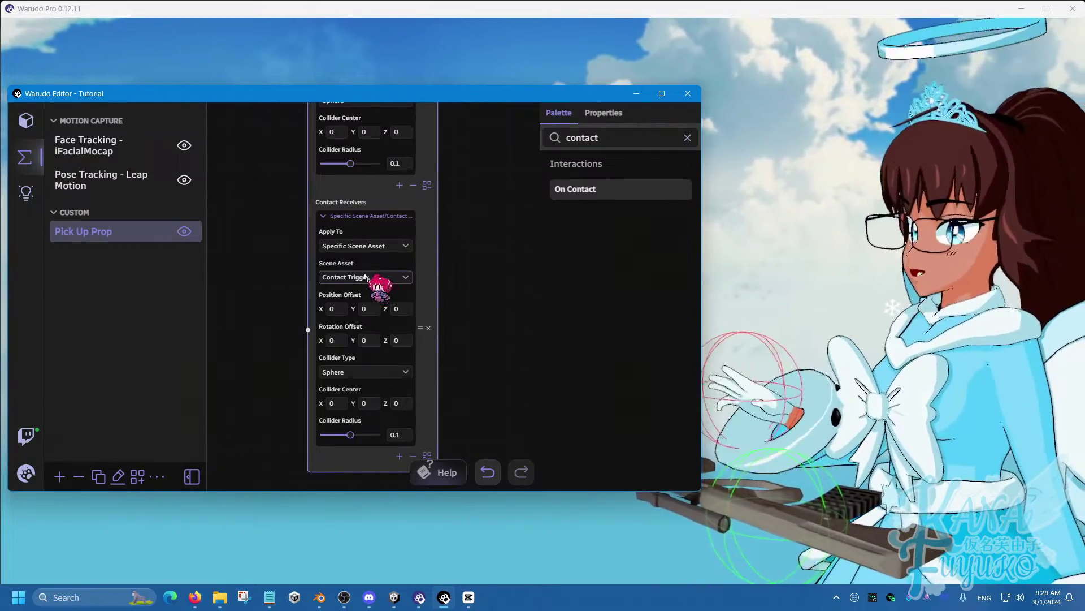
- Change the contact receiver's collider type to Box, size it to X 0.09, Y 0.27, Z 0.47, and check it around the rifle
{"action": "left_click", "coordinate": [26, 120]}
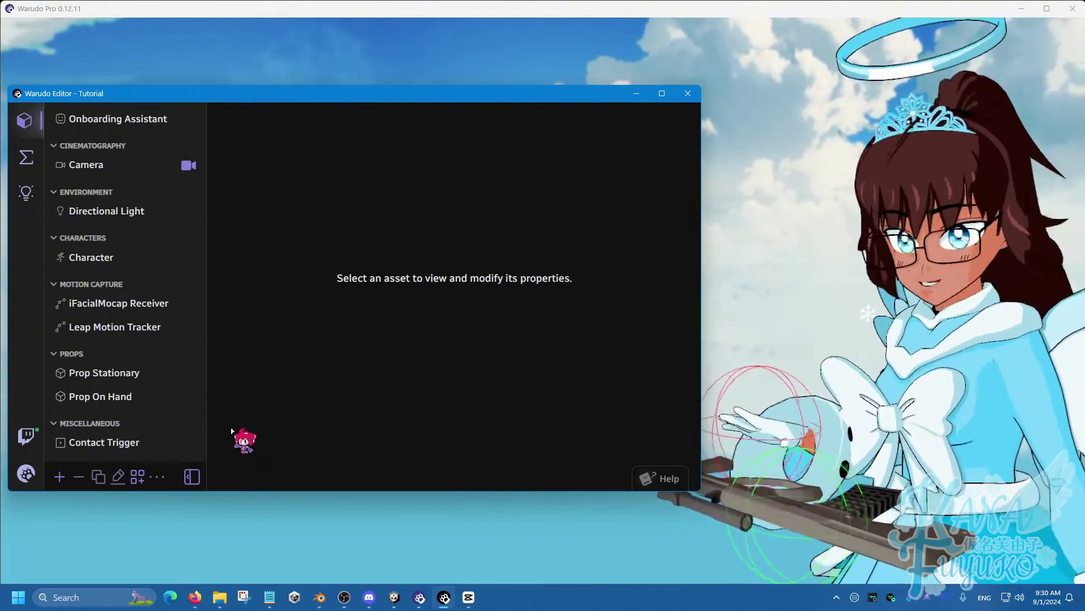
{"action": "left_click", "coordinate": [25, 157]}
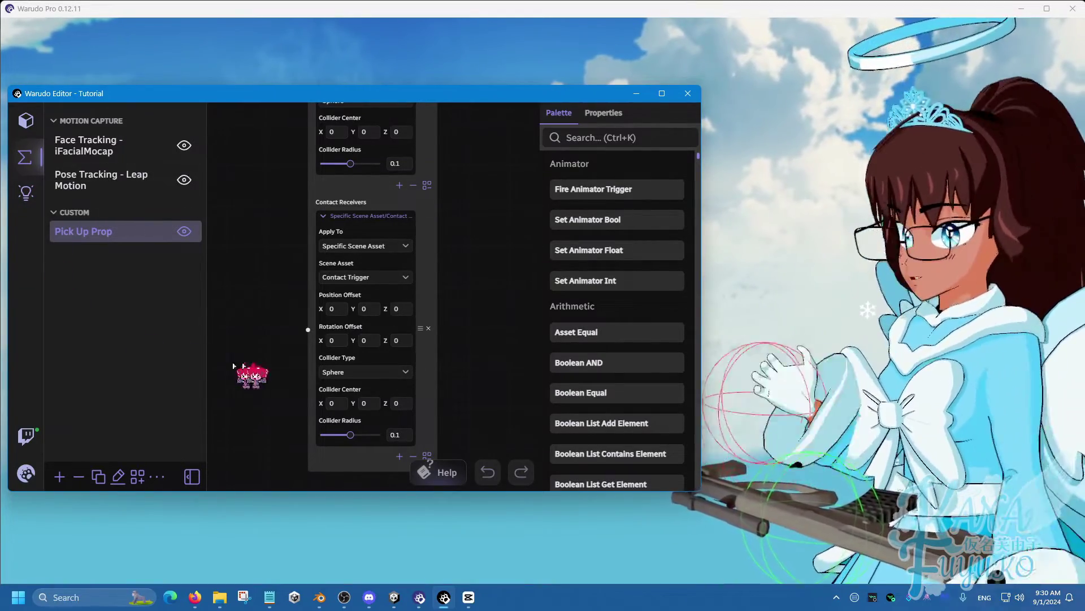
{"action": "scroll", "coordinate": [281, 397], "scroll_direction": "up", "scroll_amount": 1}
{"action": "left_click_drag", "start_coordinate": [277, 412], "coordinate": [267, 351]}
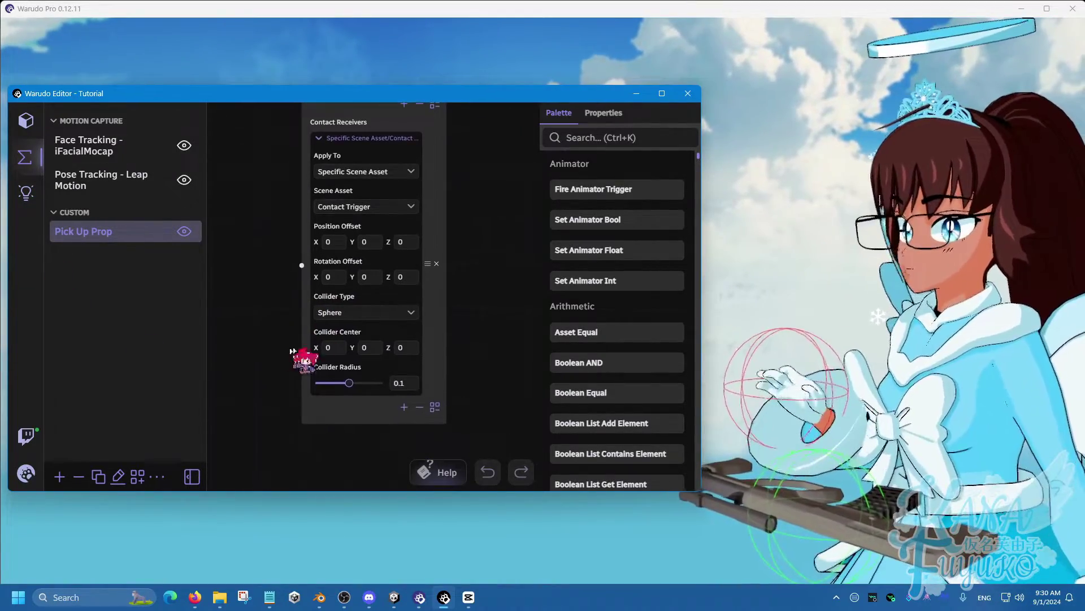
{"action": "left_click", "coordinate": [347, 314]}
{"action": "left_click", "coordinate": [340, 334]}
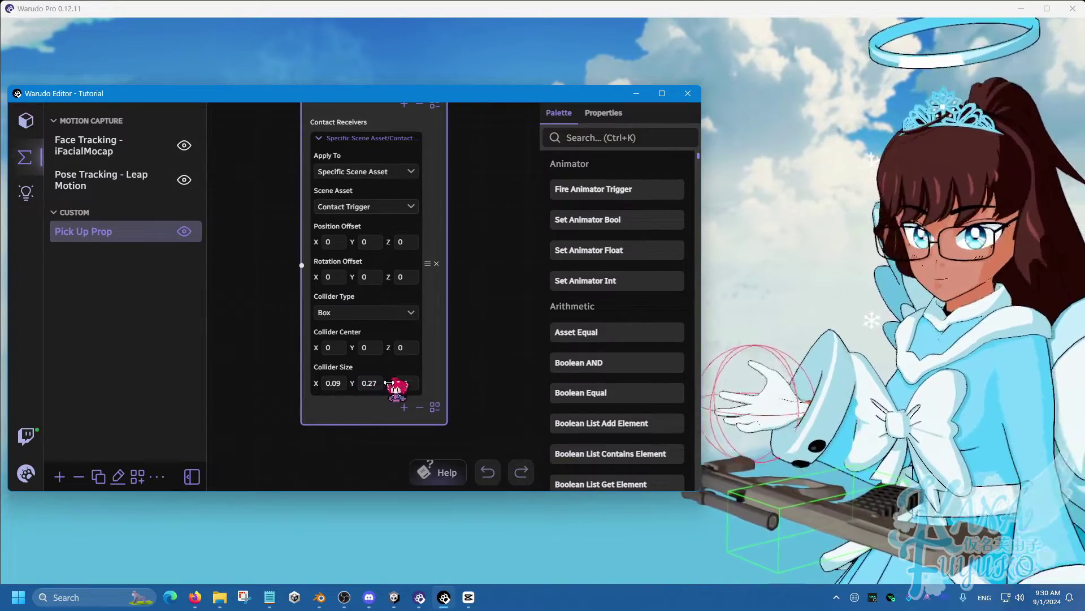
{"action": "left_click_drag", "start_coordinate": [388, 384], "coordinate": [386, 384]}
{"action": "mouse_move", "coordinate": [761, 356]}
{"action": "left_mouse_down"}
{"action": "mouse_move", "coordinate": [745, 398]}
{"action": "mouse_move", "coordinate": [770, 375]}
{"action": "left_mouse_up"}
{"action": "scroll", "coordinate": [740, 399], "scroll_direction": "down", "scroll_amount": 3}
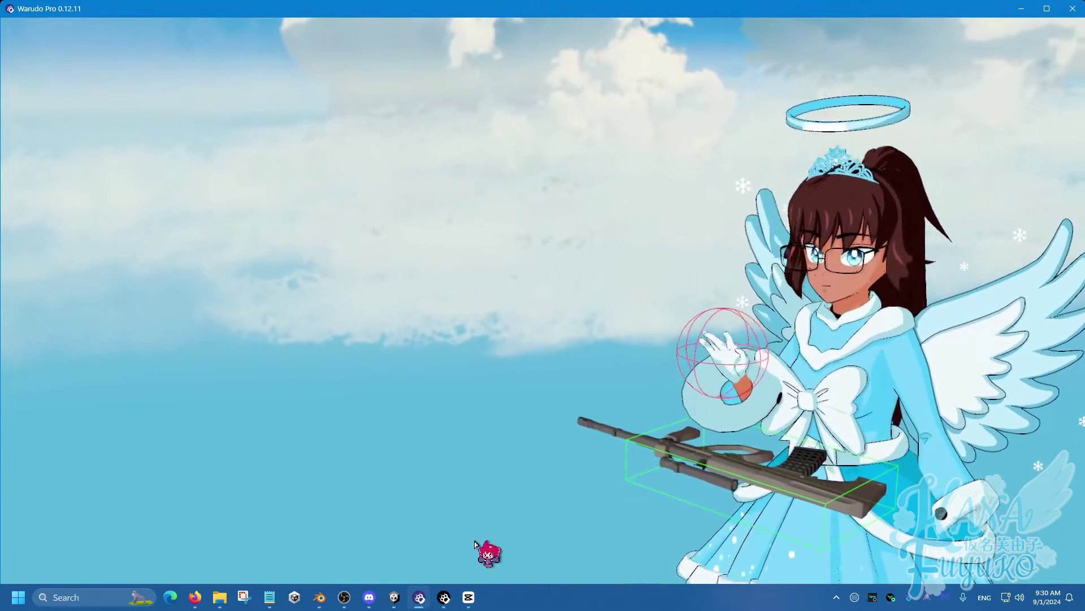
- Return to the editor and collapse the sender and receiver entries in the On Contact node
{"action": "left_click", "coordinate": [449, 591]}
{"action": "left_click_drag", "start_coordinate": [467, 218], "coordinate": [326, 387]}
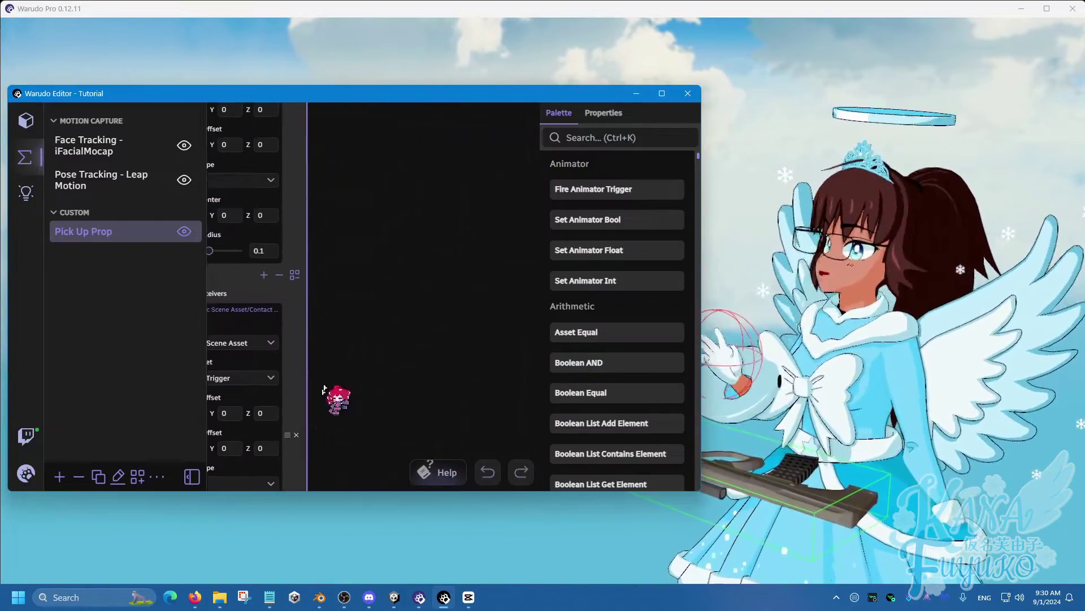
{"action": "left_click", "coordinate": [381, 294]}
{"action": "scroll", "coordinate": [387, 268], "scroll_direction": "down", "scroll_amount": 3}
{"action": "left_click_drag", "start_coordinate": [392, 199], "coordinate": [387, 397]}
{"action": "left_click_drag", "start_coordinate": [400, 254], "coordinate": [446, 303]}
{"action": "left_click", "coordinate": [308, 245]}
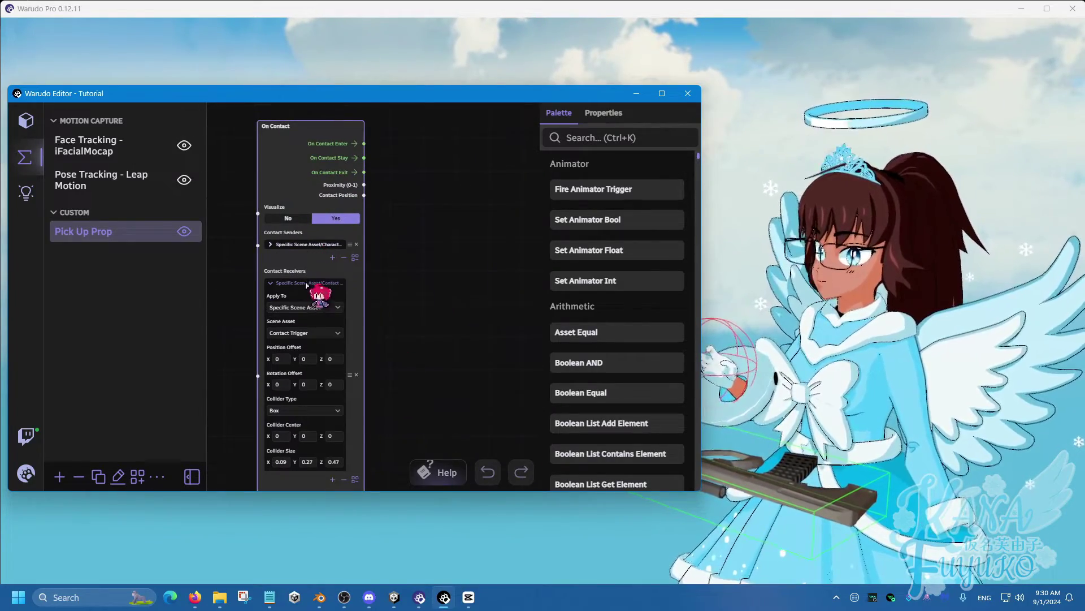
{"action": "left_click", "coordinate": [305, 284]}
- Add a Flip Flop node to the Pick Up Prop blueprint beside the On Contact node
{"action": "left_click_drag", "start_coordinate": [391, 208], "coordinate": [342, 296]}
{"action": "scroll", "coordinate": [343, 296], "scroll_direction": "up", "scroll_amount": 2}
{"action": "left_click_drag", "start_coordinate": [378, 247], "coordinate": [341, 249]}
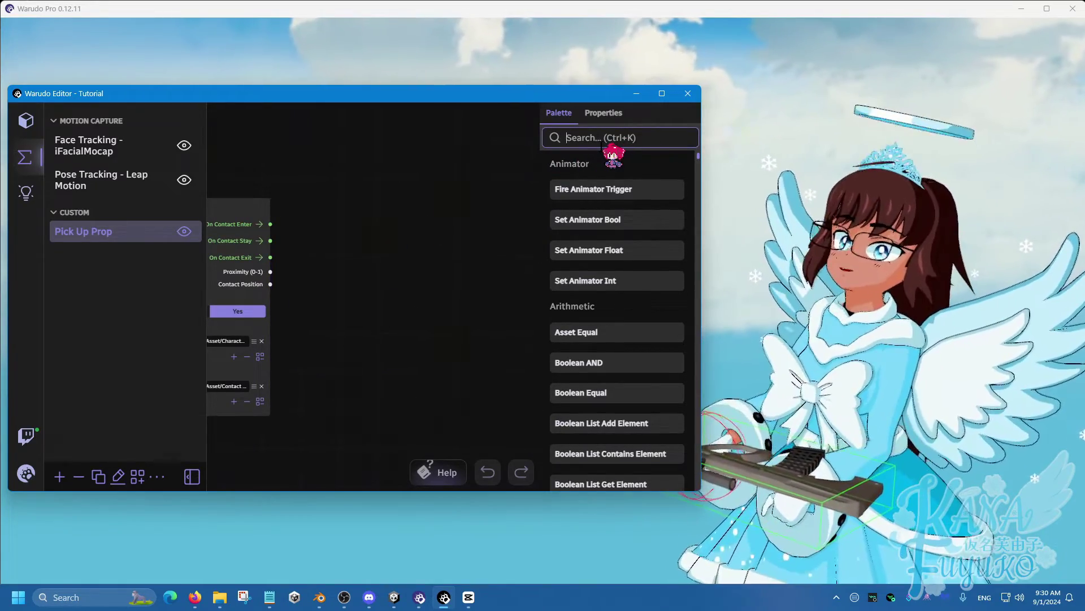
{"action": "type", "text": "flip"}
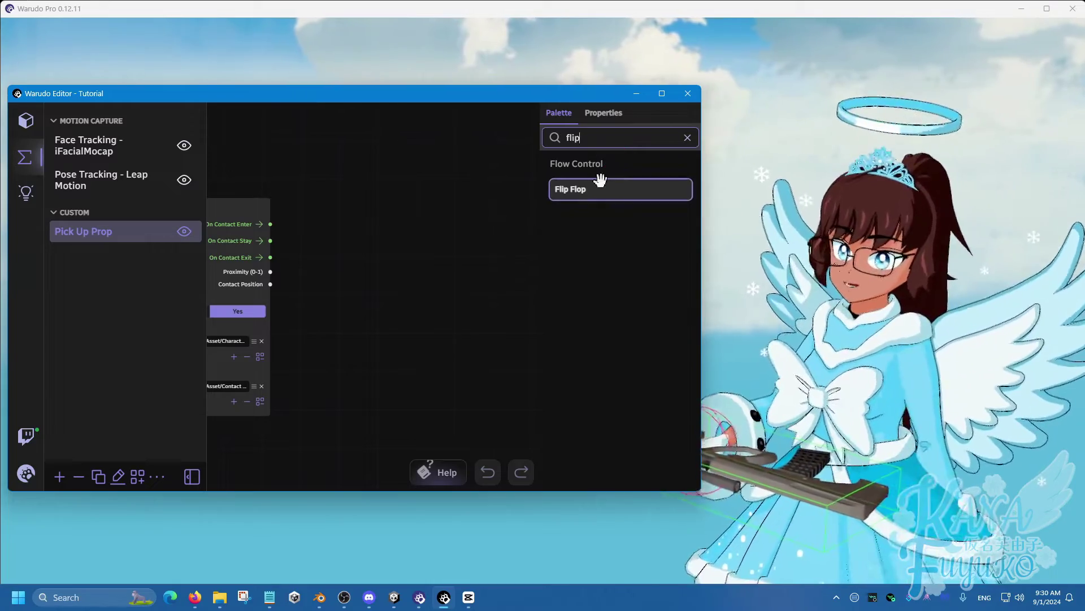
{"action": "left_click_drag", "start_coordinate": [600, 180], "coordinate": [315, 231]}
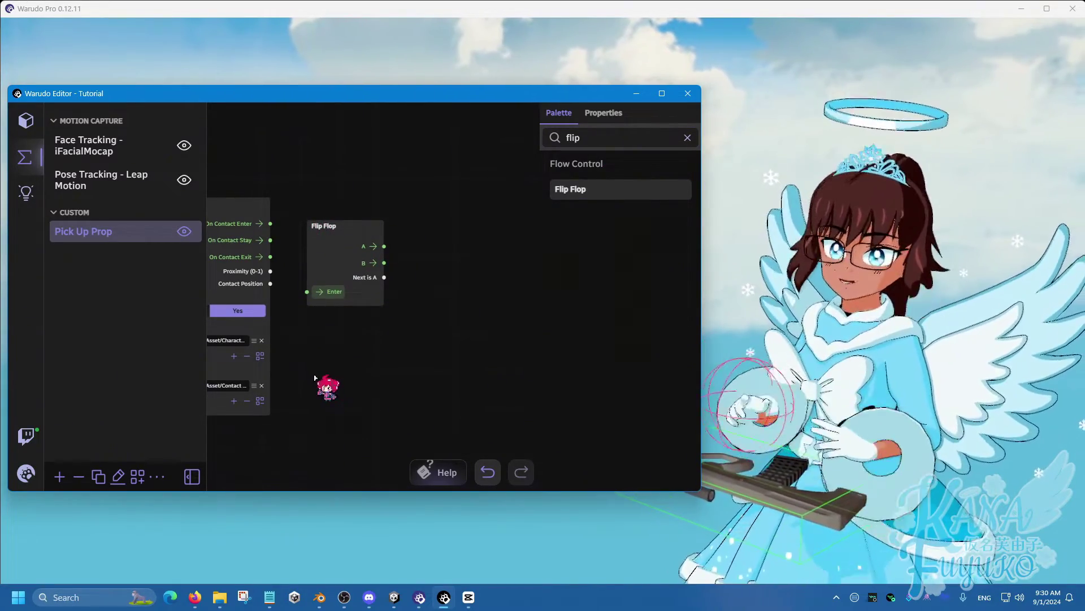
- Add two Set Asset Property nodes side by side, beyond the Flip Flop node
{"action": "left_click", "coordinate": [605, 137]}
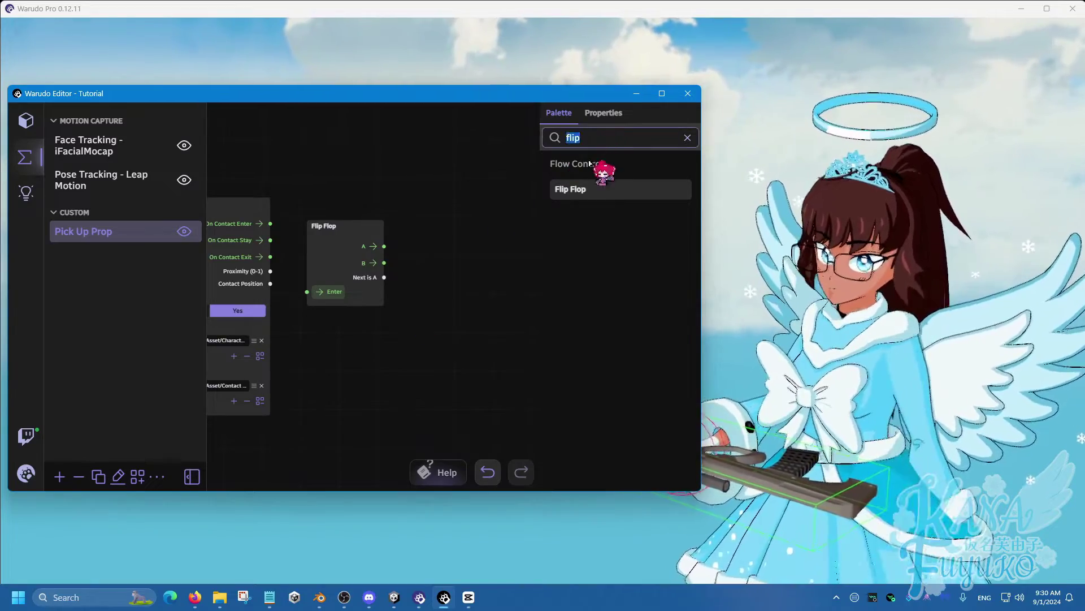
{"action": "type", "text": "s"}
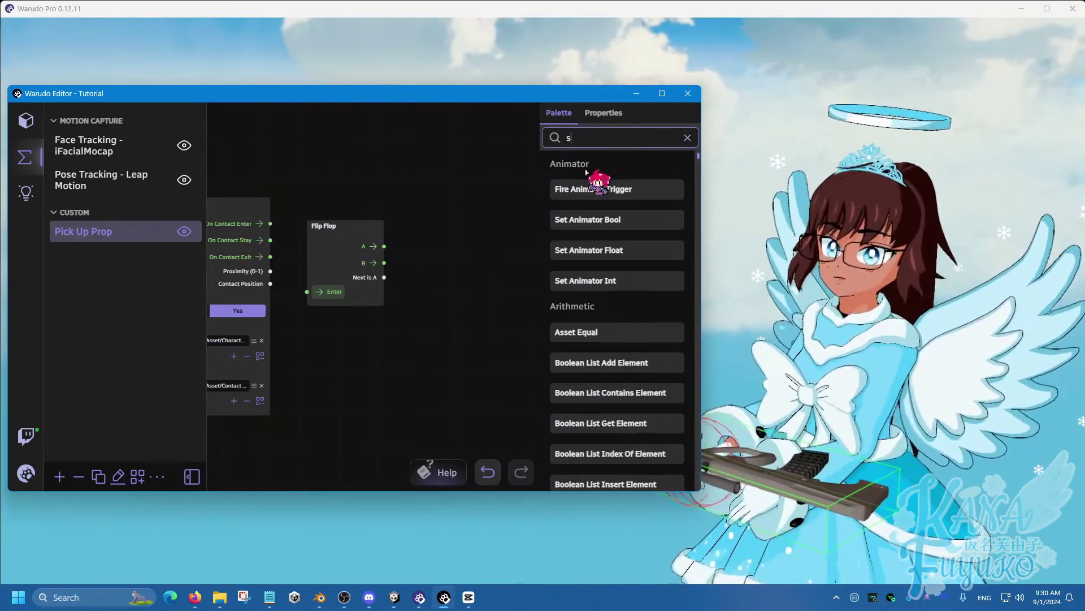
{"action": "type", "text": "et asset pro"}
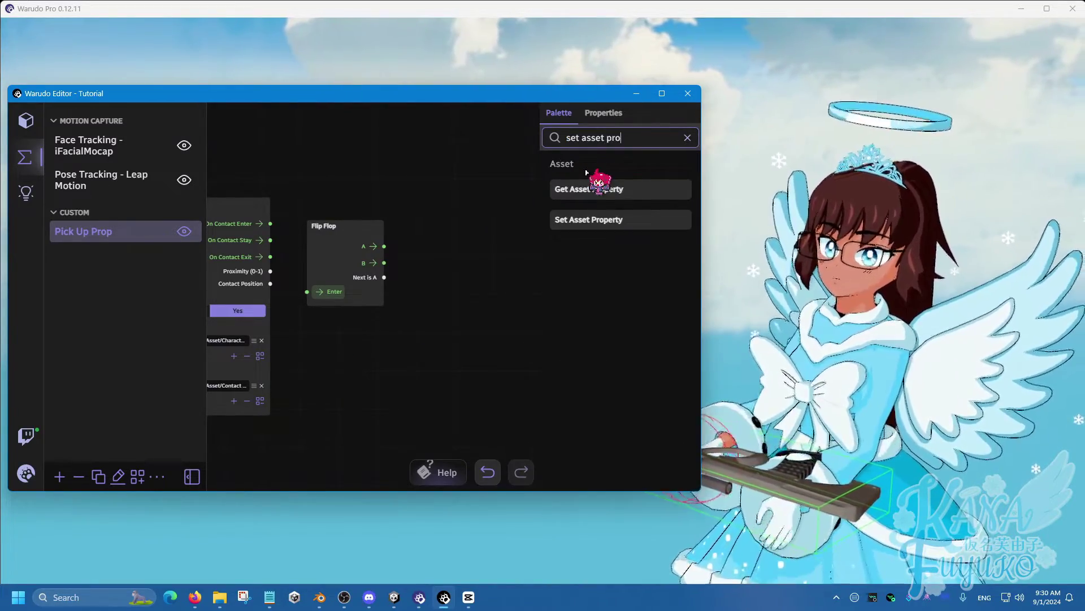
{"action": "left_click_drag", "start_coordinate": [580, 220], "coordinate": [417, 165]}
{"action": "left_click_drag", "start_coordinate": [560, 220], "coordinate": [414, 147]}
- Choose Prop Stationary as the first Set Asset Property node's asset and Prop On Hand as the second's
{"action": "left_click", "coordinate": [380, 224]}
{"action": "left_click", "coordinate": [390, 246]}
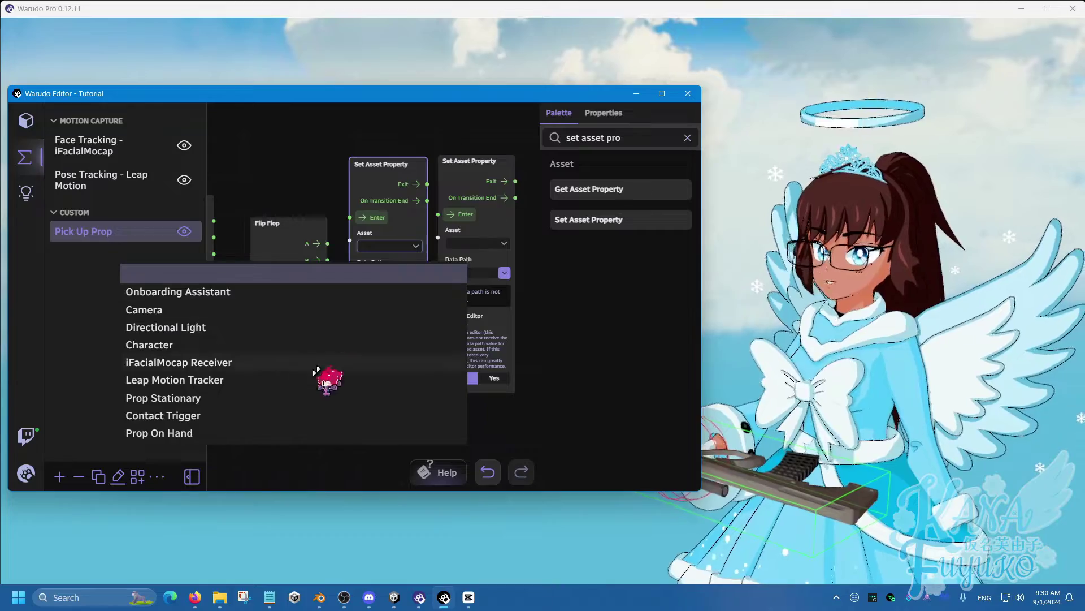
{"action": "left_click", "coordinate": [232, 399]}
{"action": "left_click", "coordinate": [478, 243]}
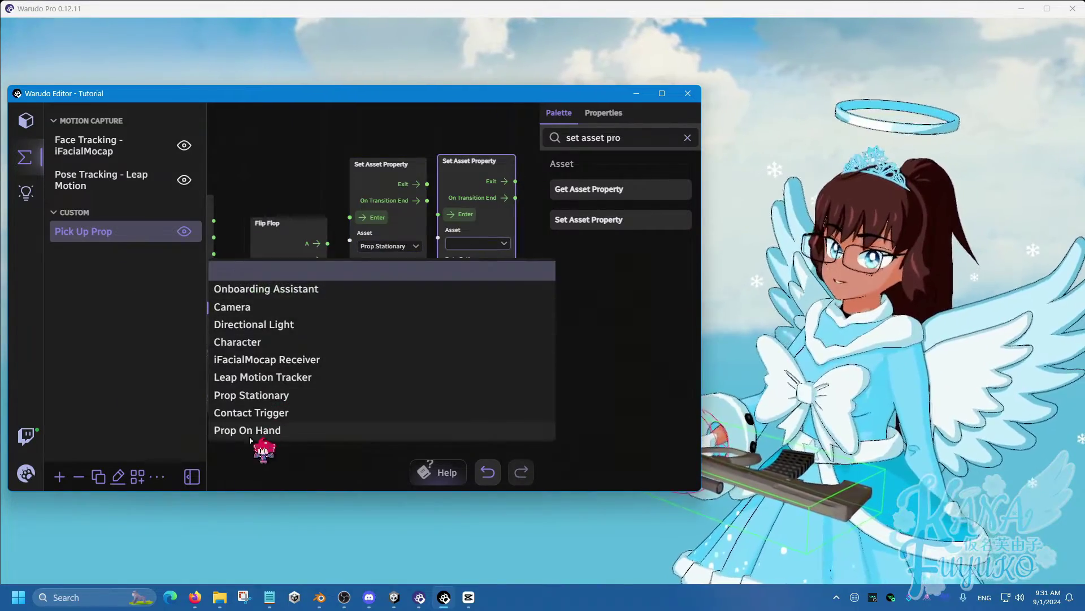
{"action": "left_click", "coordinate": [247, 430]}
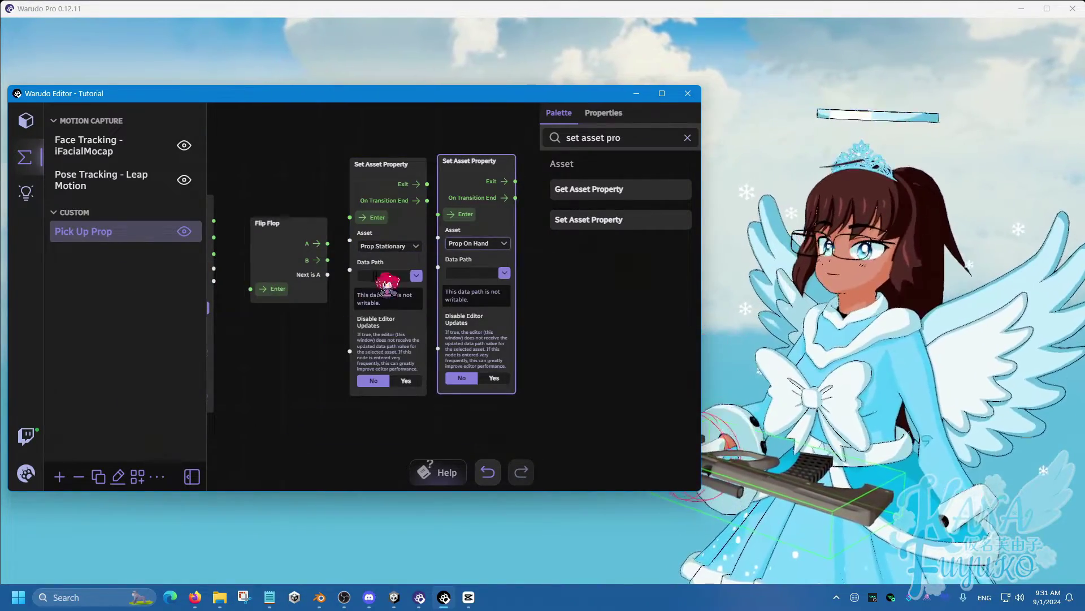
- Connect the Prop Stationary node's Exit to the Prop On Hand node's Enter and space the two nodes apart
{"action": "left_click_drag", "start_coordinate": [424, 185], "coordinate": [451, 213]}
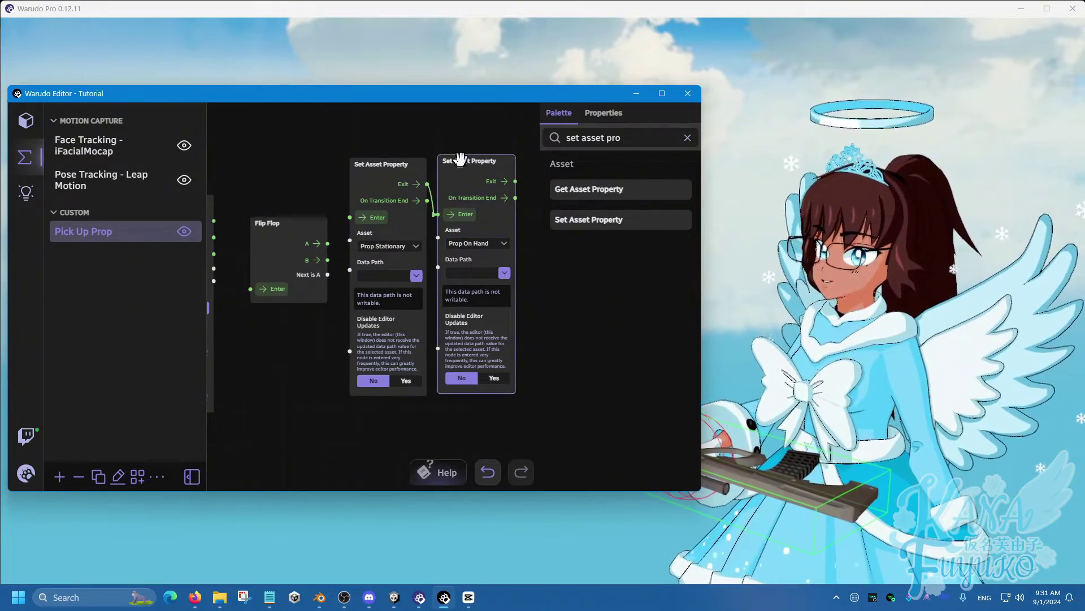
{"action": "left_click_drag", "start_coordinate": [459, 160], "coordinate": [491, 160]}
{"action": "left_click_drag", "start_coordinate": [433, 280], "coordinate": [400, 264]}
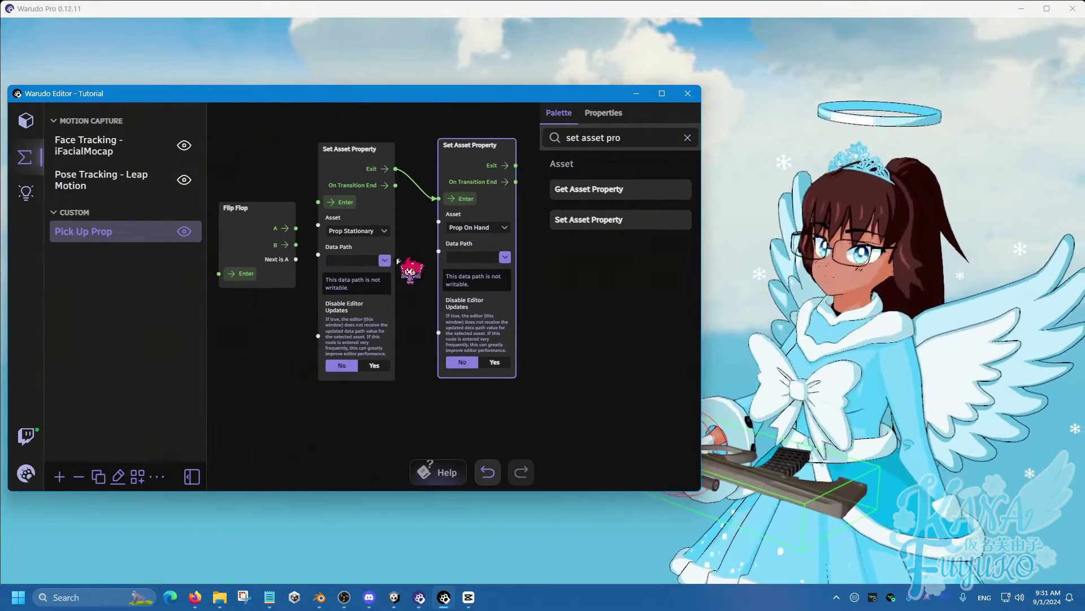
- Set the data path of both Set Asset Property nodes to Enabled
{"action": "left_click", "coordinate": [383, 260]}
{"action": "left_click", "coordinate": [347, 305]}
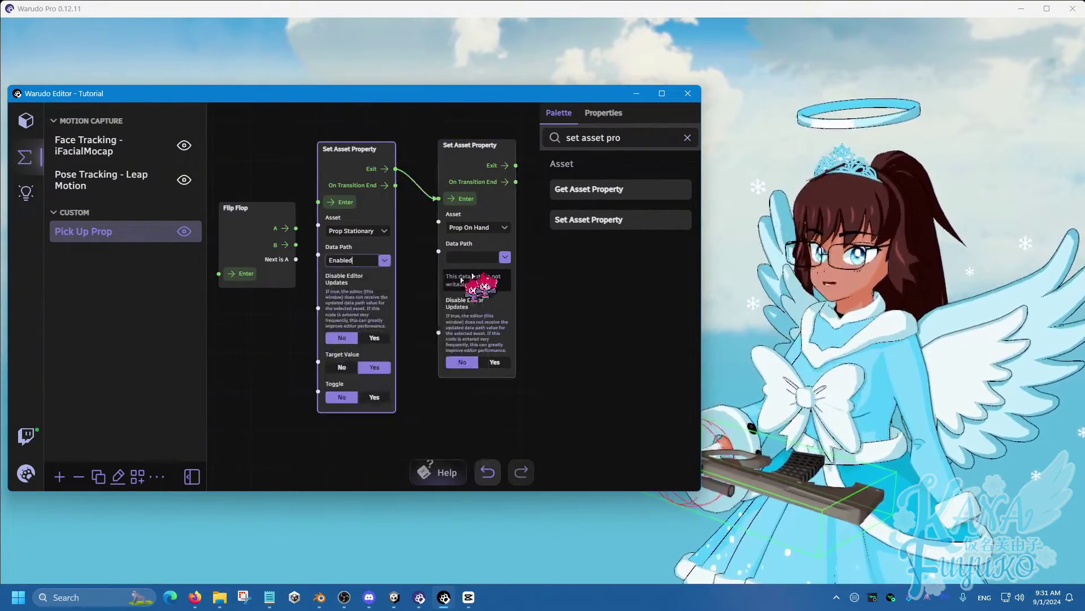
{"action": "left_click", "coordinate": [505, 257]}
{"action": "left_click", "coordinate": [465, 303]}
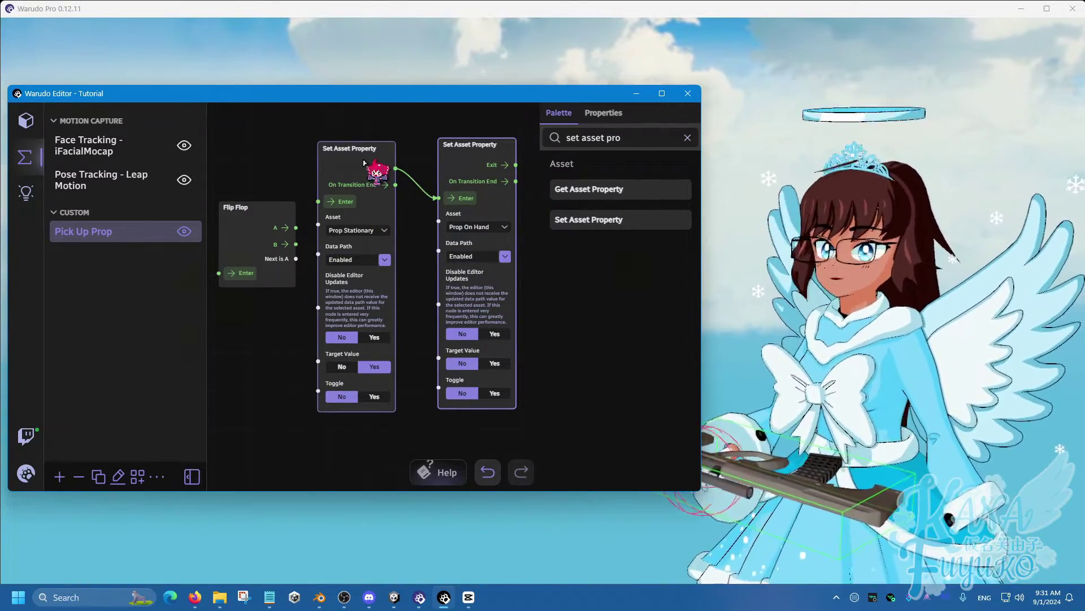
- Move both Set Asset Property nodes up and set Target Value to No for Prop Stationary and Yes for Prop On Hand
{"action": "left_click_drag", "start_coordinate": [275, 177], "coordinate": [355, 192]}
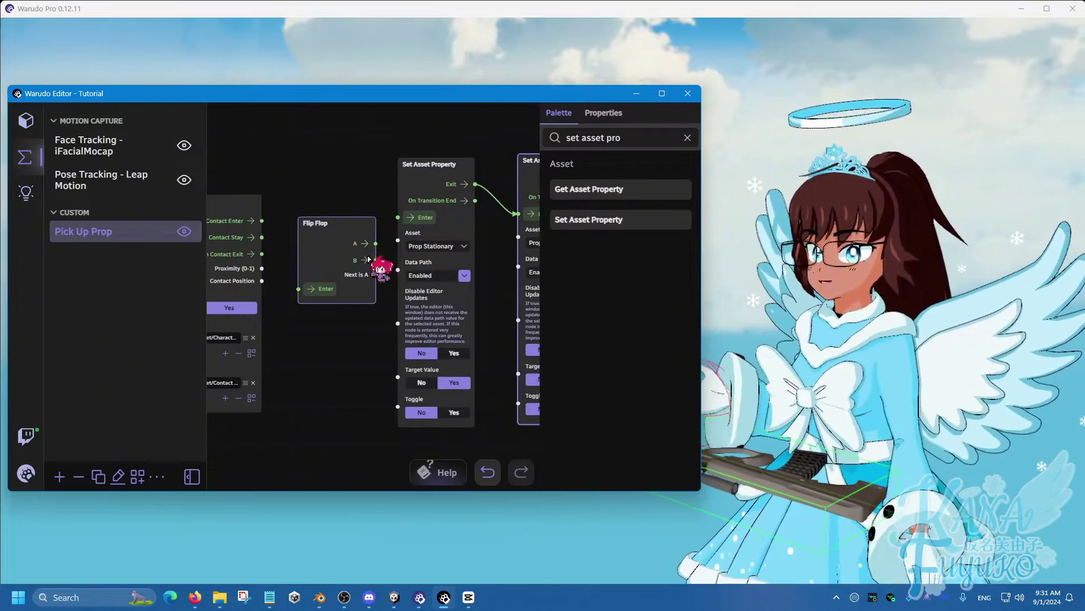
{"action": "left_click_drag", "start_coordinate": [345, 329], "coordinate": [285, 352]}
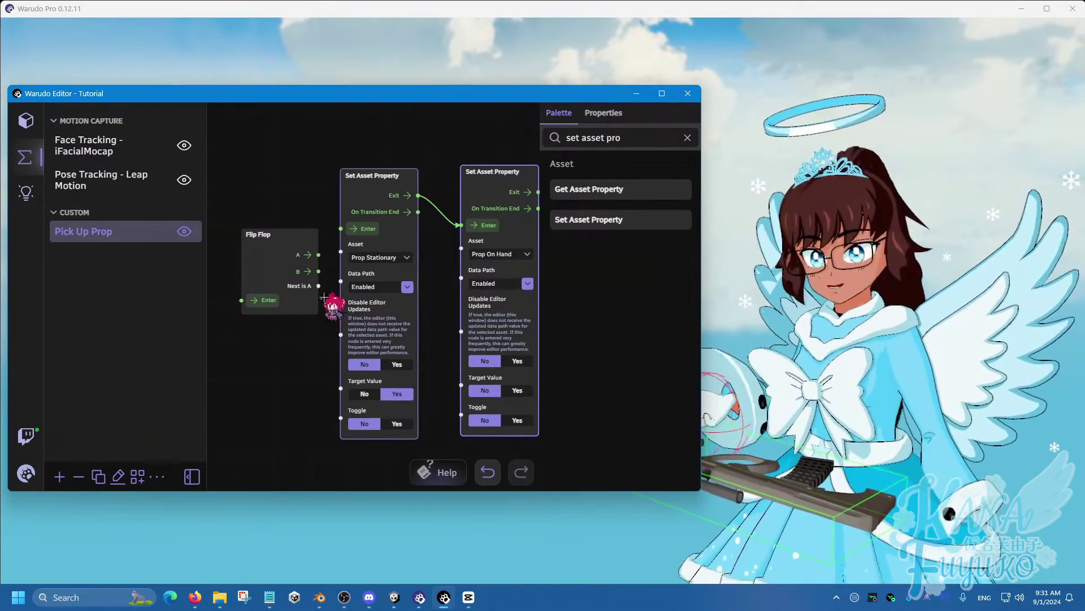
{"action": "left_click", "coordinate": [376, 168]}
{"action": "left_click_drag", "start_coordinate": [376, 168], "coordinate": [387, 124]}
{"action": "left_click_drag", "start_coordinate": [471, 166], "coordinate": [458, 126]}
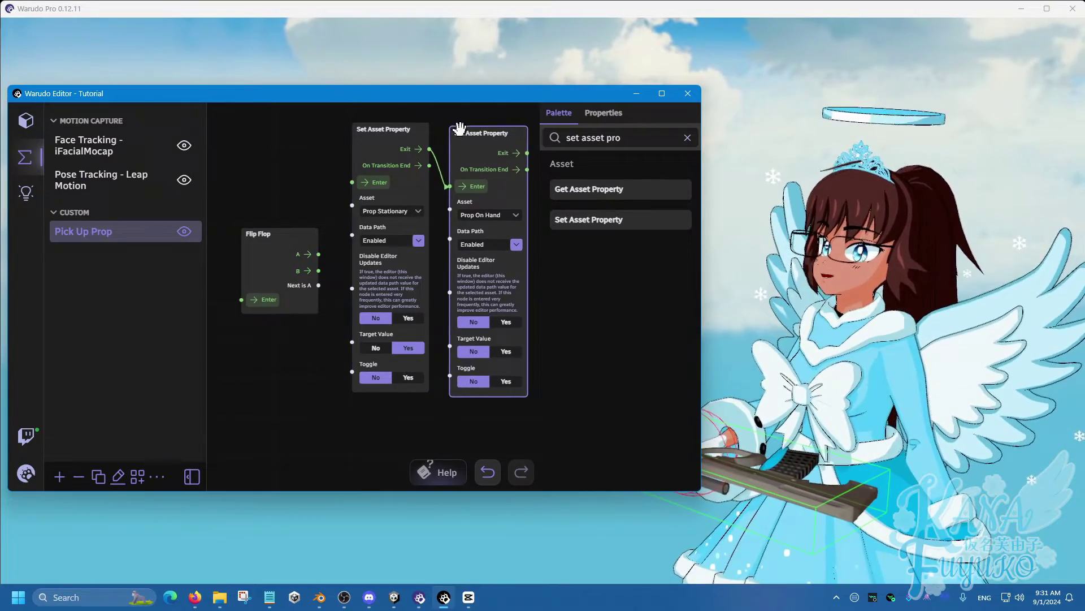
{"action": "left_click", "coordinate": [376, 347]}
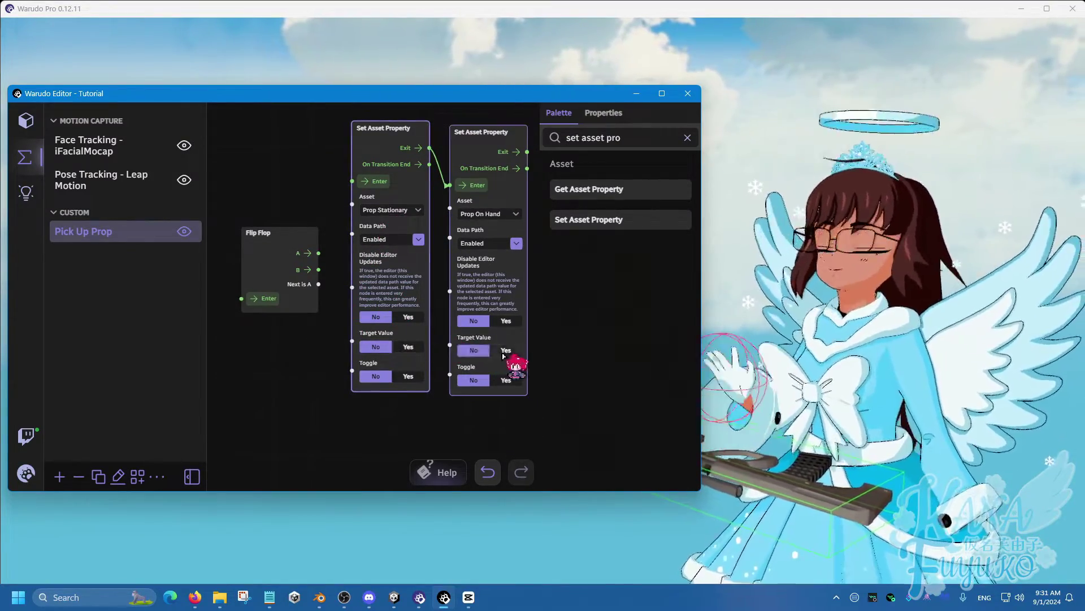
{"action": "left_click", "coordinate": [506, 351]}
- Duplicate the connected pair of Set Asset Property nodes and place the copies below the originals
{"action": "scroll", "coordinate": [437, 413], "scroll_direction": "down", "scroll_amount": 3}
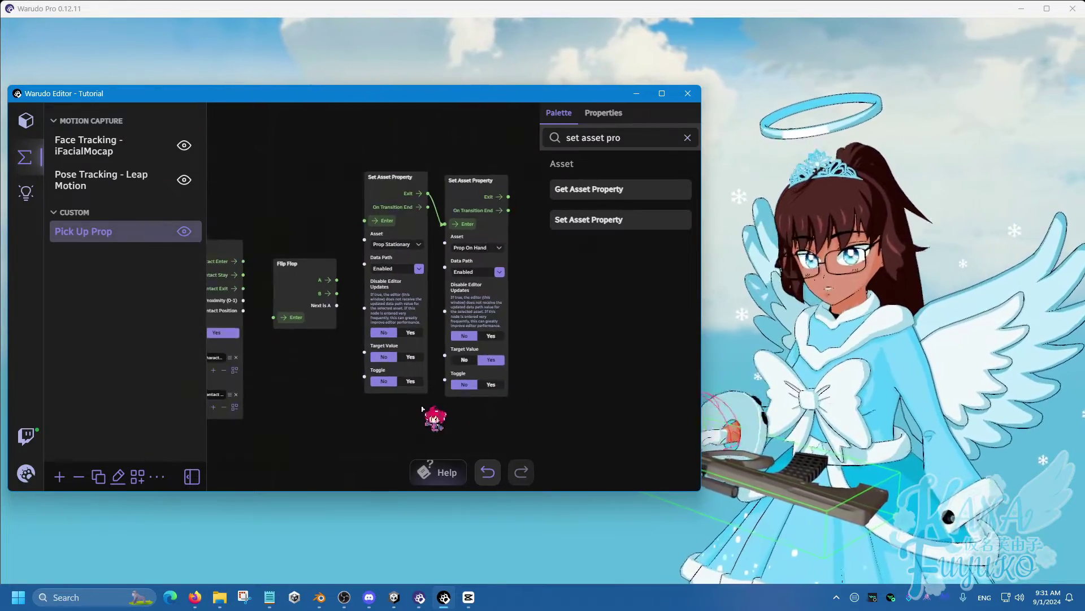
{"action": "left_click_drag", "start_coordinate": [411, 385], "coordinate": [408, 349]}
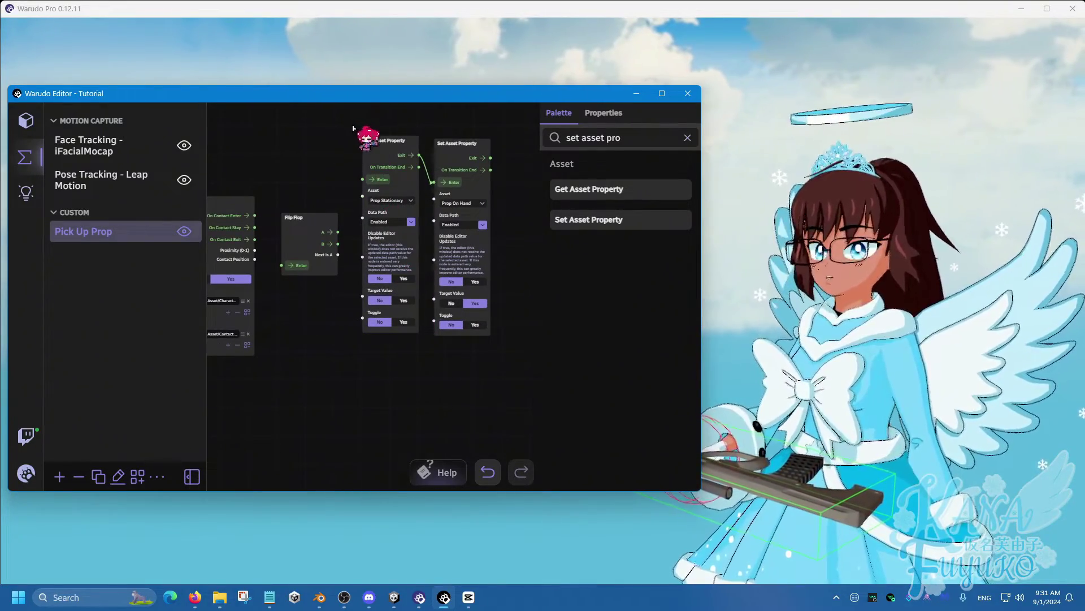
{"action": "left_click_drag", "start_coordinate": [365, 120], "coordinate": [525, 243]}
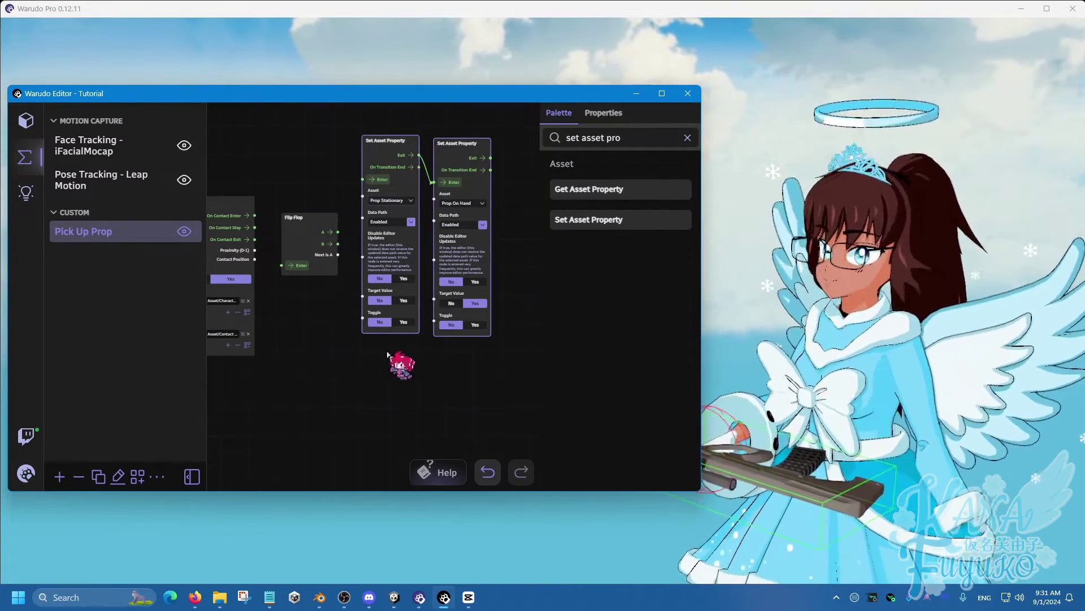
{"action": "key", "text": "ctrl+v"}
{"action": "left_click_drag", "start_coordinate": [346, 373], "coordinate": [351, 345]}
{"action": "left_click_drag", "start_coordinate": [424, 333], "coordinate": [446, 360]}
- In the duplicated pair, set Target Value to Yes for Prop Stationary and No for Prop On Hand
{"action": "scroll", "coordinate": [350, 354], "scroll_direction": "down", "scroll_amount": 3}
{"action": "left_click", "coordinate": [399, 405]}
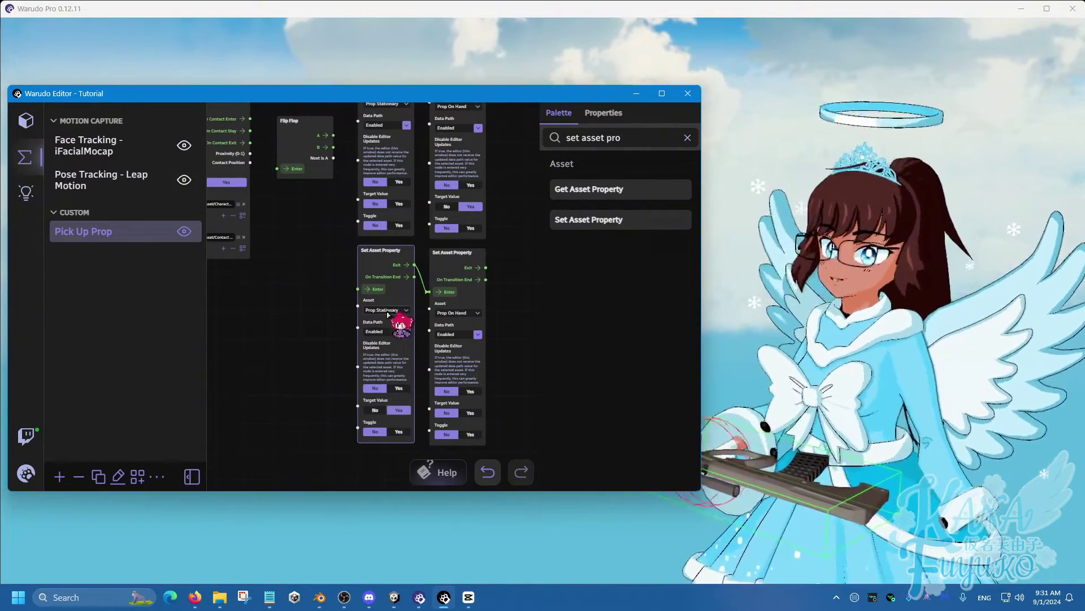
{"action": "left_click", "coordinate": [399, 411]}
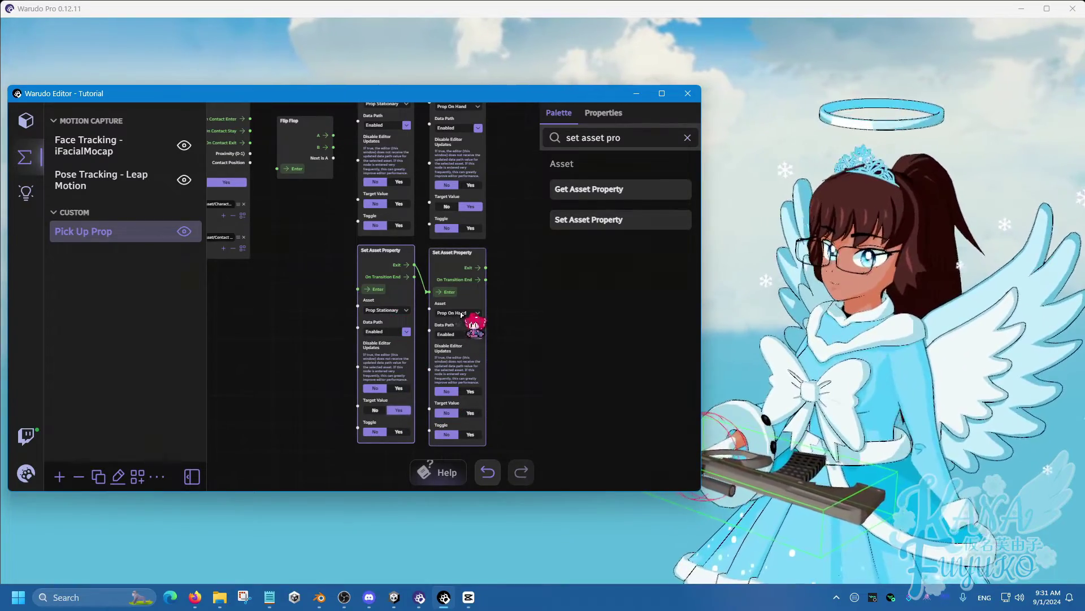
- Connect On Contact Enter to the Flip Flop, its A output to the upper Prop Stationary node and B to the lower one
{"action": "left_click_drag", "start_coordinate": [293, 283], "coordinate": [347, 387]}
{"action": "left_click_drag", "start_coordinate": [386, 239], "coordinate": [346, 189]}
{"action": "left_click_drag", "start_coordinate": [324, 255], "coordinate": [347, 398]}
{"action": "left_click_drag", "start_coordinate": [267, 435], "coordinate": [312, 360]}
{"action": "left_click_drag", "start_coordinate": [316, 291], "coordinate": [351, 349]}
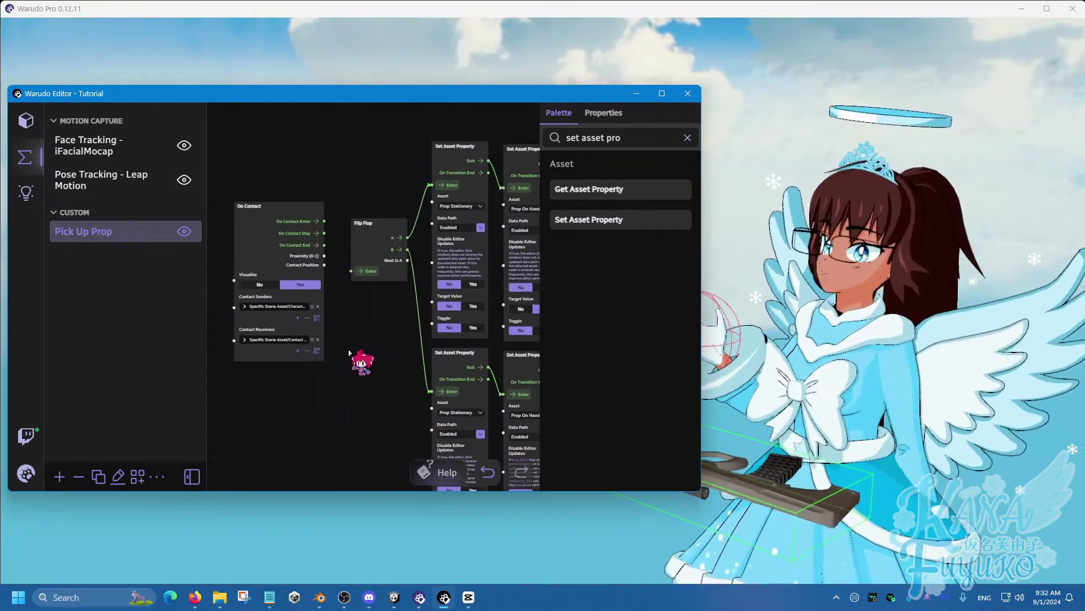
{"action": "scroll", "coordinate": [349, 322], "scroll_direction": "up", "scroll_amount": 3}
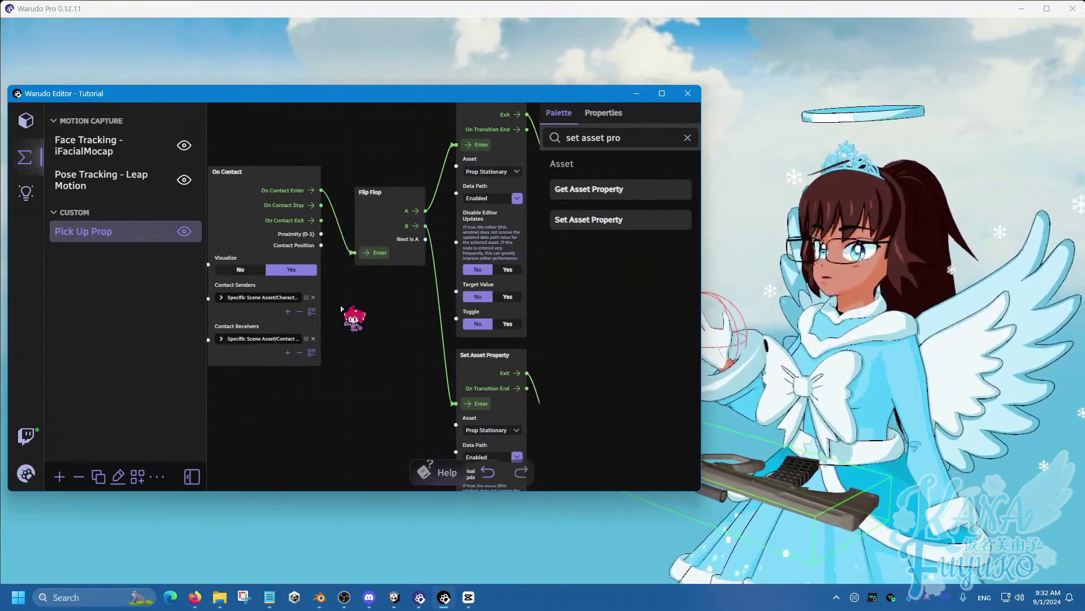
- Reframe the scene around the avatar and rifle, test the right-hand contact with the rifle and return to the editor
{"action": "scroll", "coordinate": [340, 334], "scroll_direction": "down", "scroll_amount": 3}
{"action": "left_click_drag", "start_coordinate": [346, 363], "coordinate": [339, 347]}
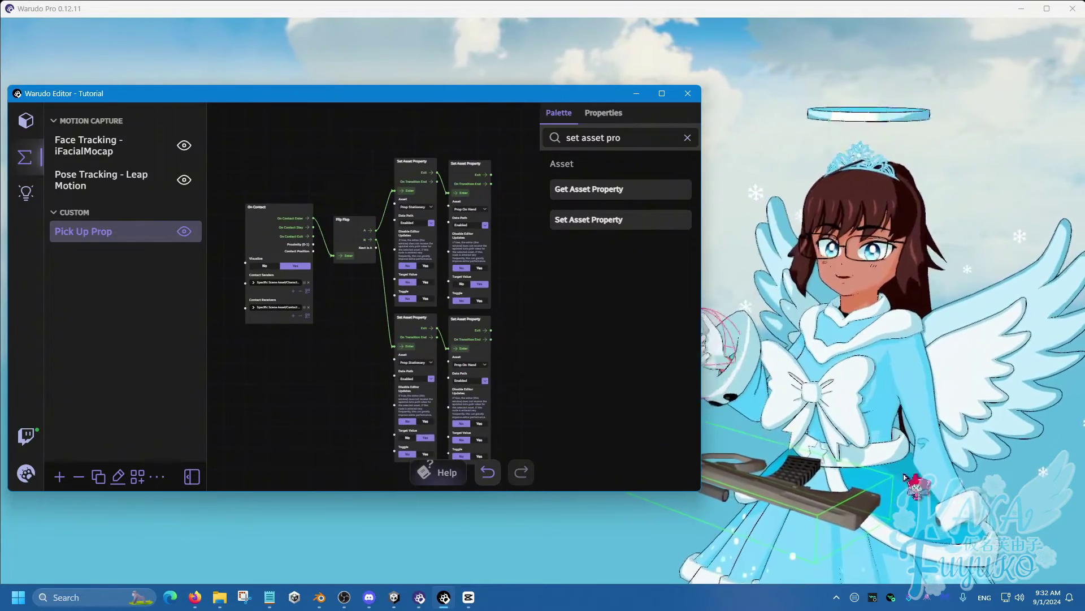
{"action": "left_click_drag", "start_coordinate": [896, 466], "coordinate": [870, 437]}
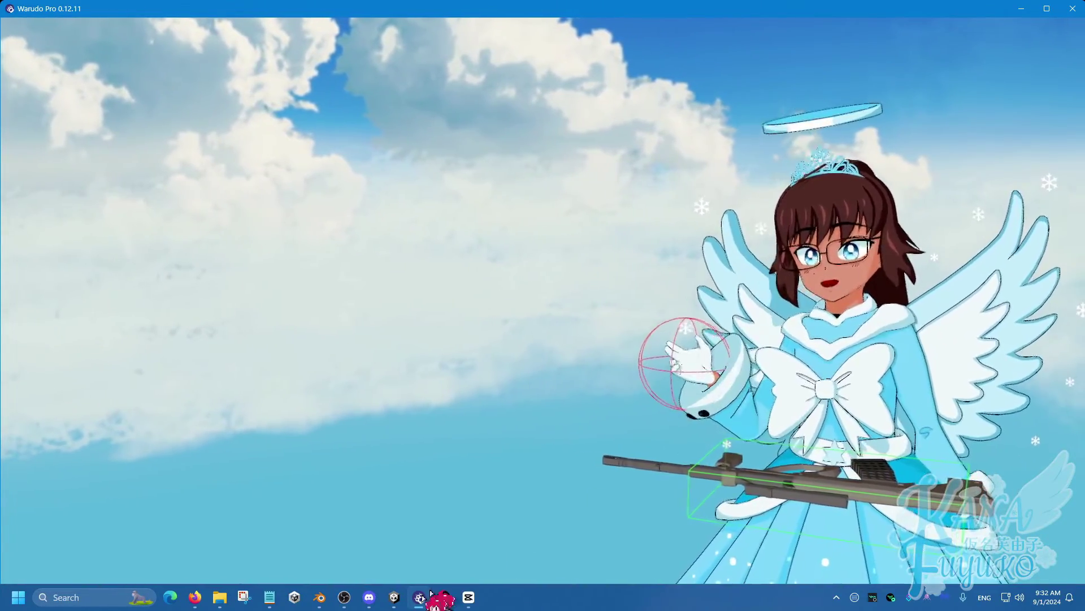
{"action": "left_click", "coordinate": [443, 597]}
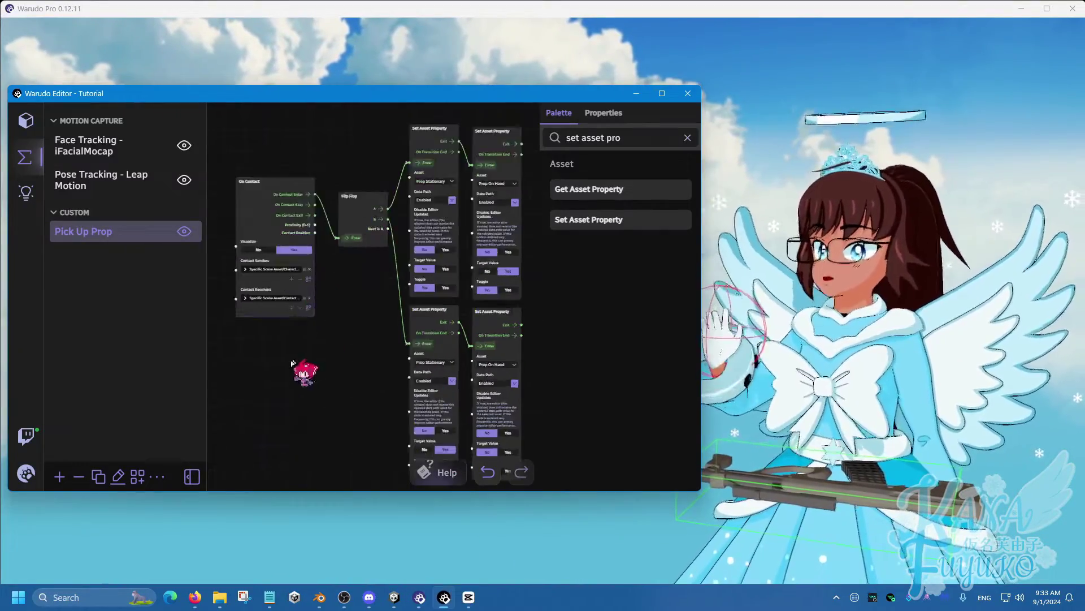
- Set Visualize to No in the On Contact node to hide the contact shapes
{"action": "scroll", "coordinate": [292, 362], "scroll_direction": "up", "scroll_amount": 4}
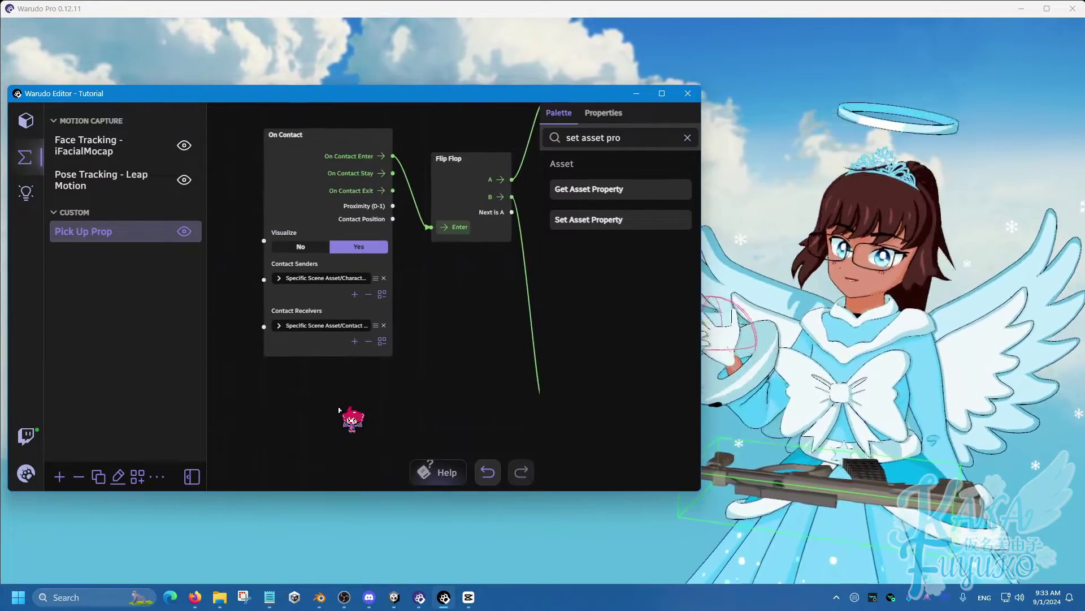
{"action": "left_click_drag", "start_coordinate": [440, 348], "coordinate": [393, 350]}
{"action": "left_click", "coordinate": [259, 249]}
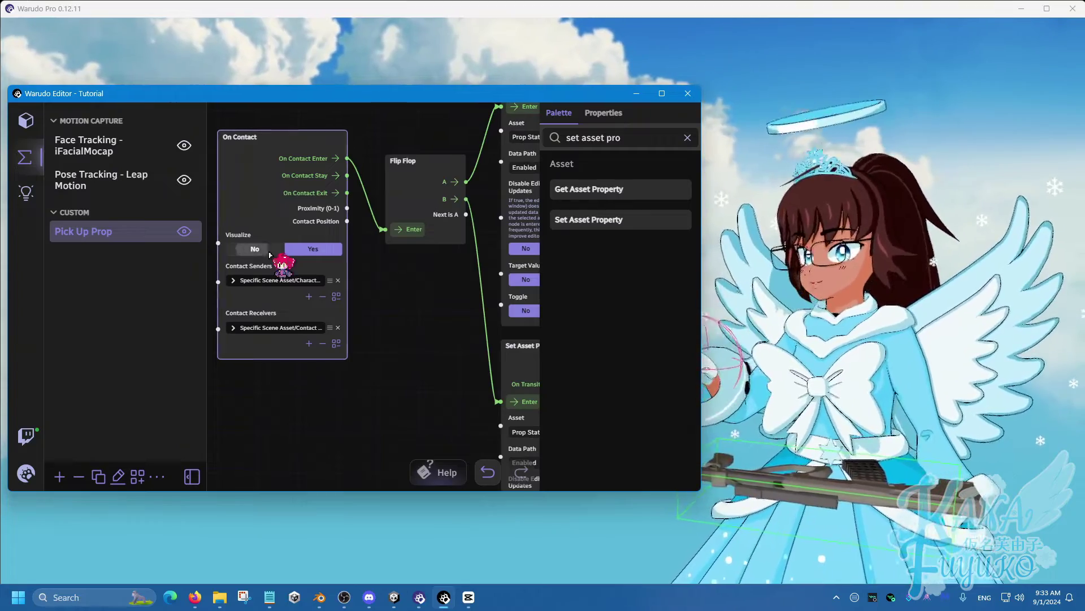
- Test picking up the rifle in the scene, review the complete node graph in the editor and return to the scene
{"action": "left_click", "coordinate": [860, 346]}
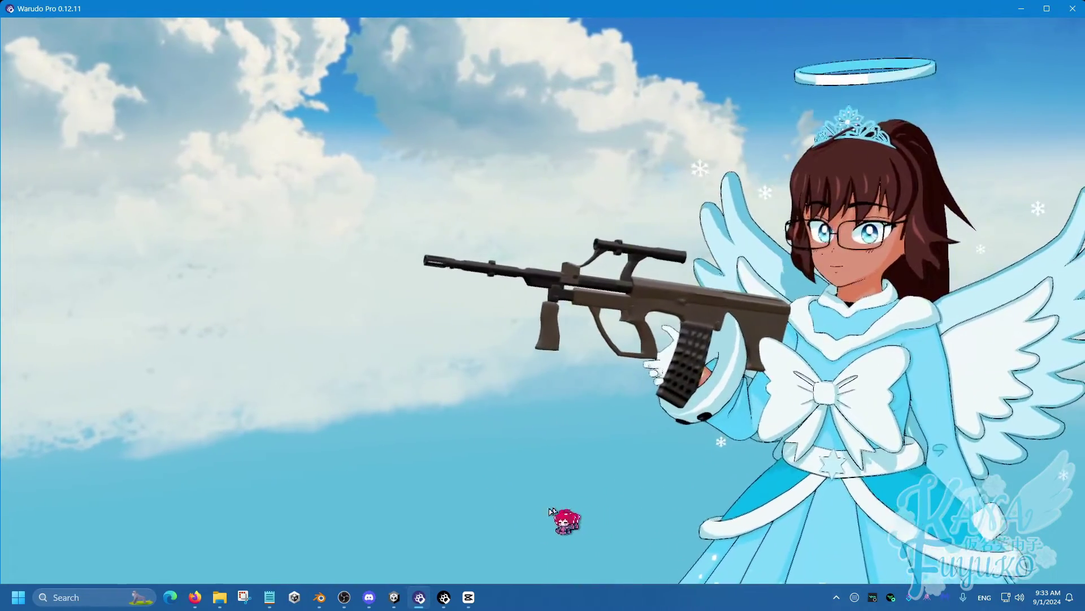
{"action": "left_click", "coordinate": [443, 597]}
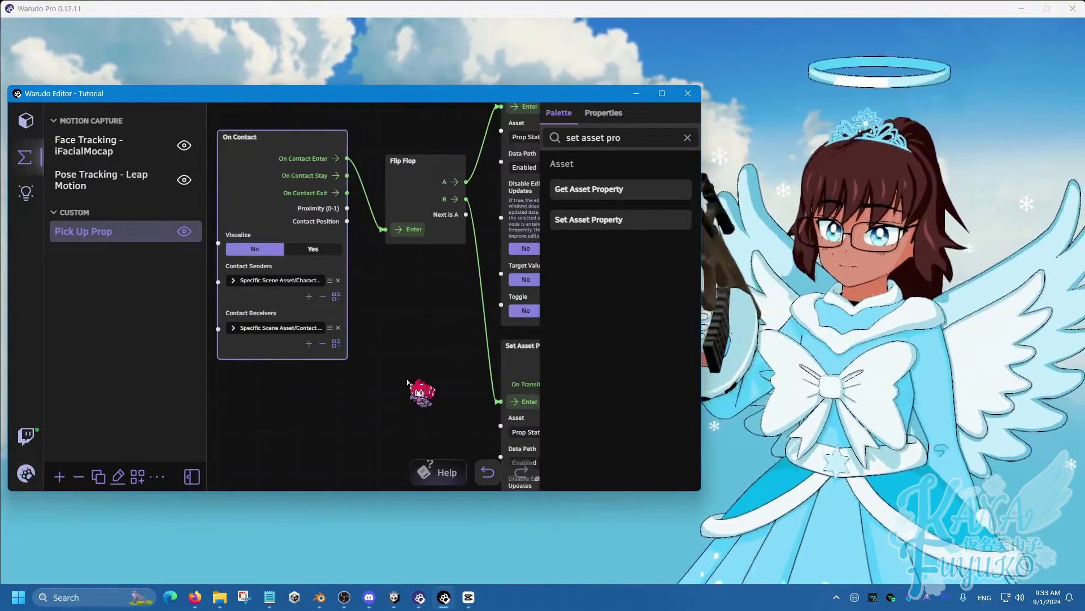
{"action": "scroll", "coordinate": [399, 369], "scroll_direction": "down", "scroll_amount": 5}
{"action": "left_click_drag", "start_coordinate": [407, 383], "coordinate": [337, 320]}
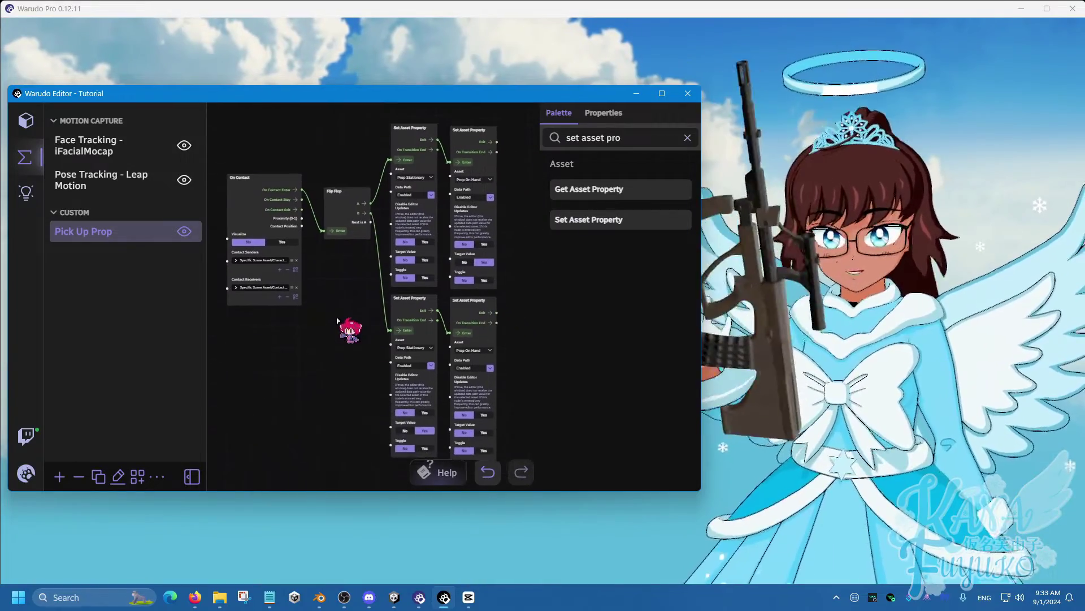
{"action": "left_click", "coordinate": [843, 389]}
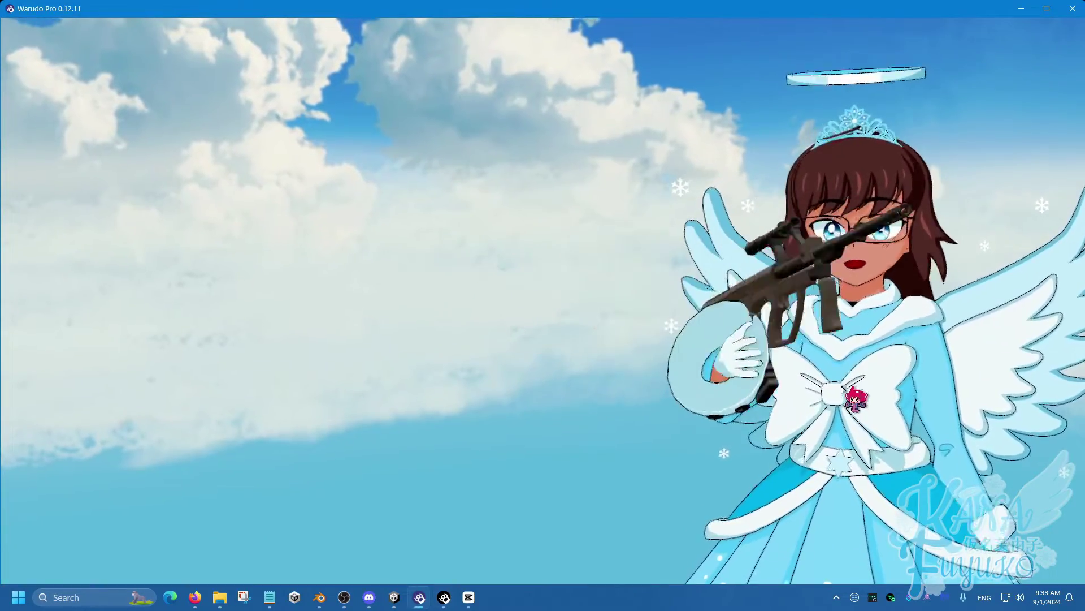